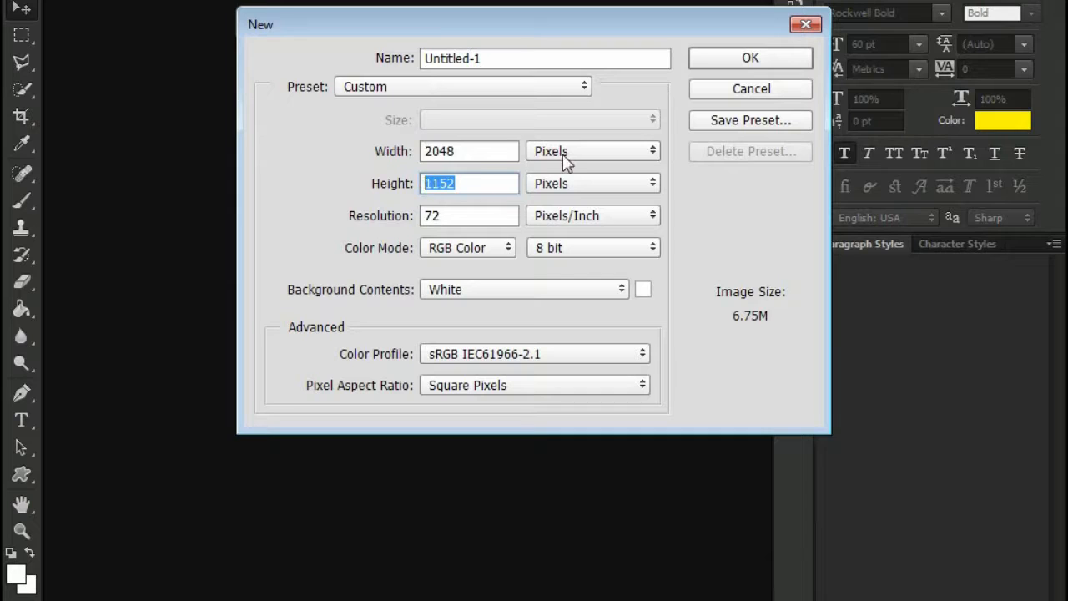
Create a 2048 × 1152 pixel document at 72 pixels/inch in RGB Color with a white background and the sRGB IEC61966-2.1 profile
click(563, 152)
click(565, 155)
click(564, 184)
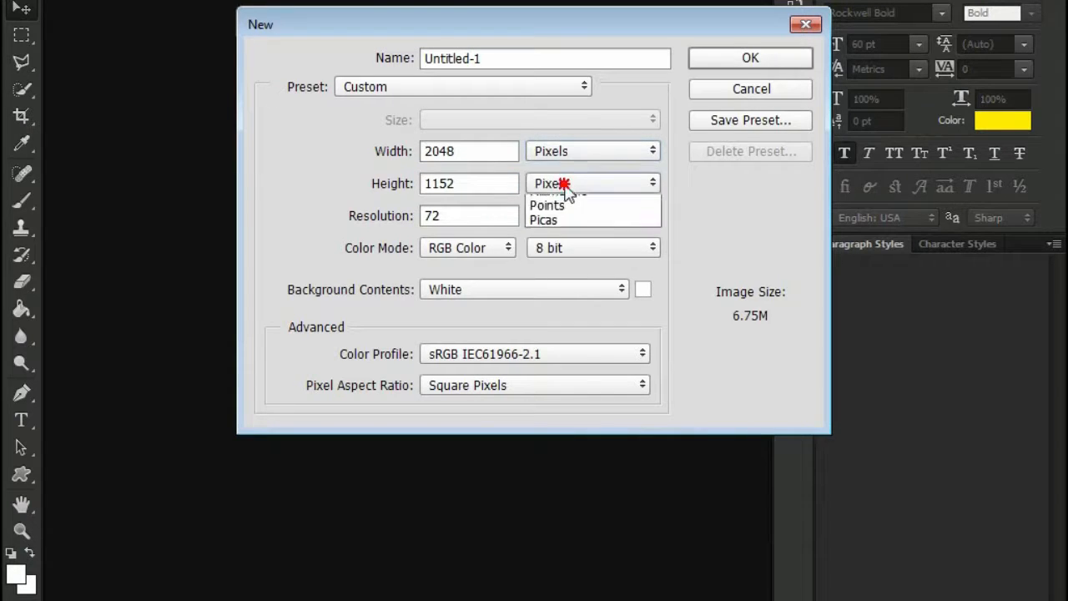
click(566, 201)
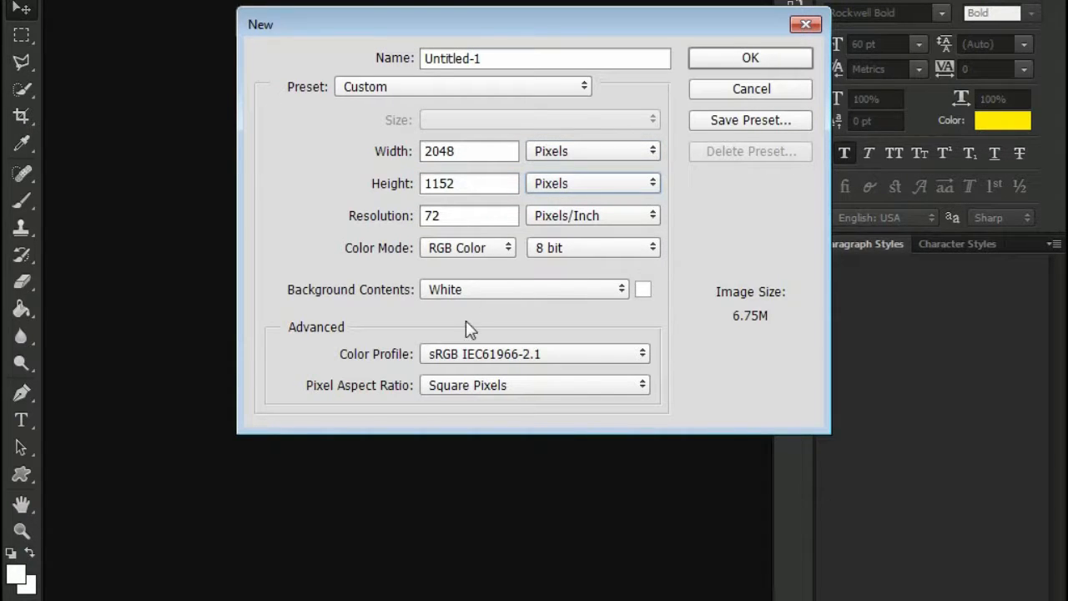
click(470, 354)
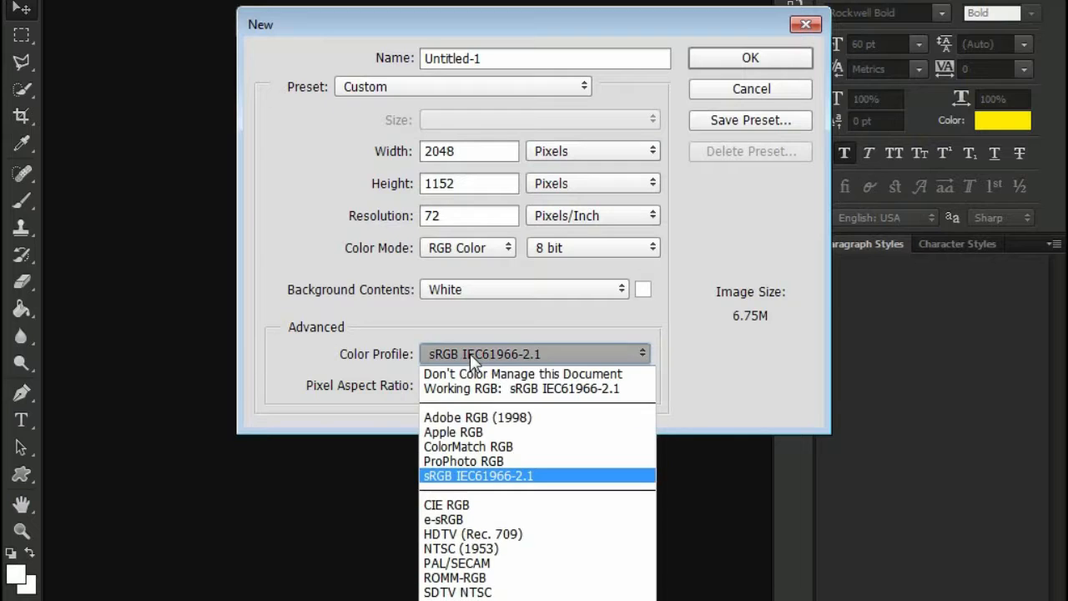
click(486, 475)
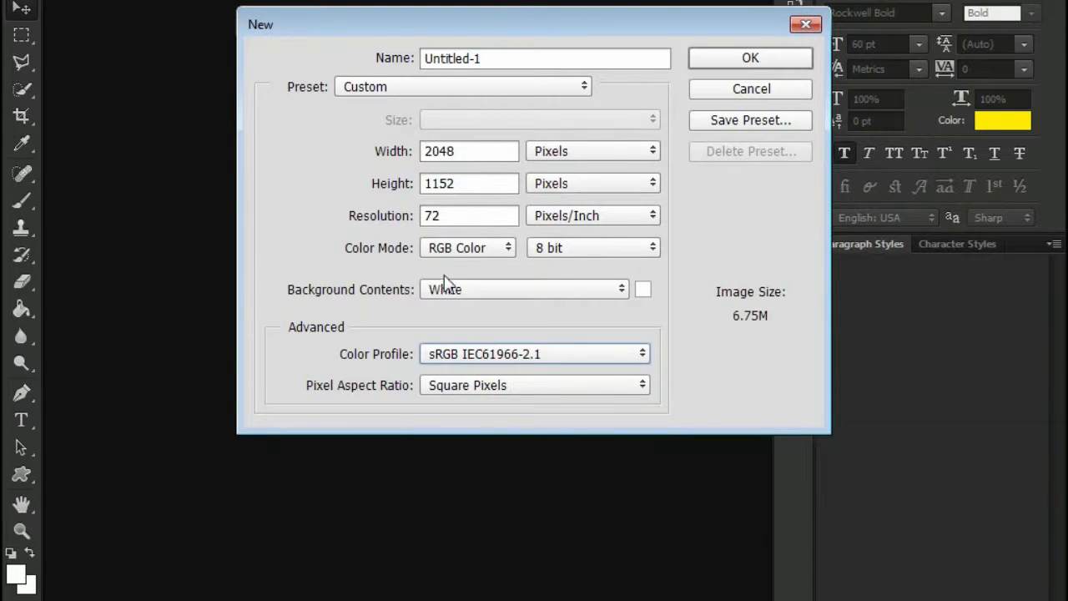
click(448, 252)
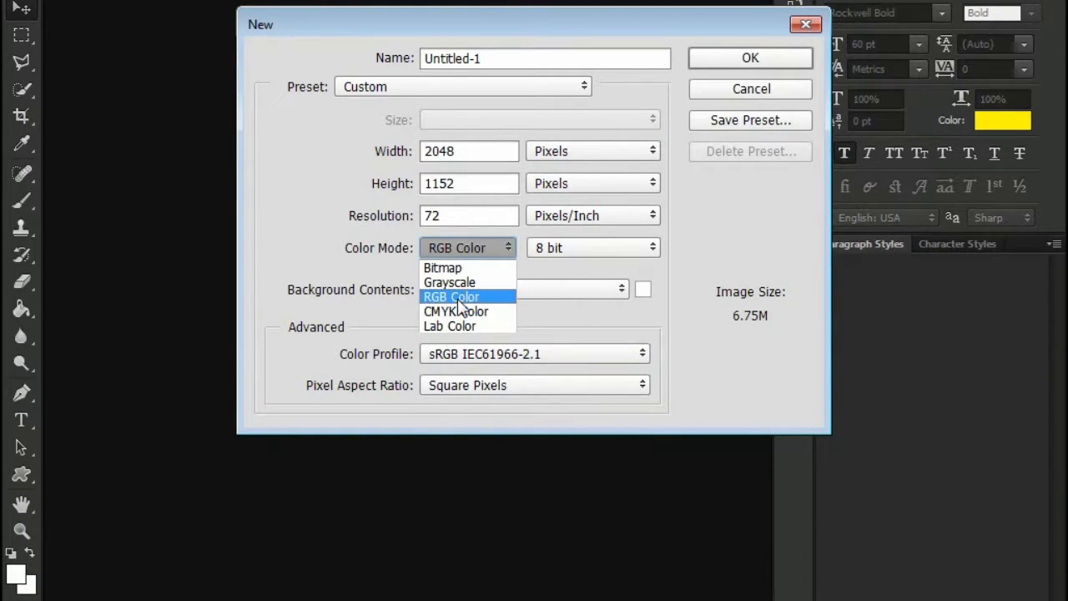
click(458, 299)
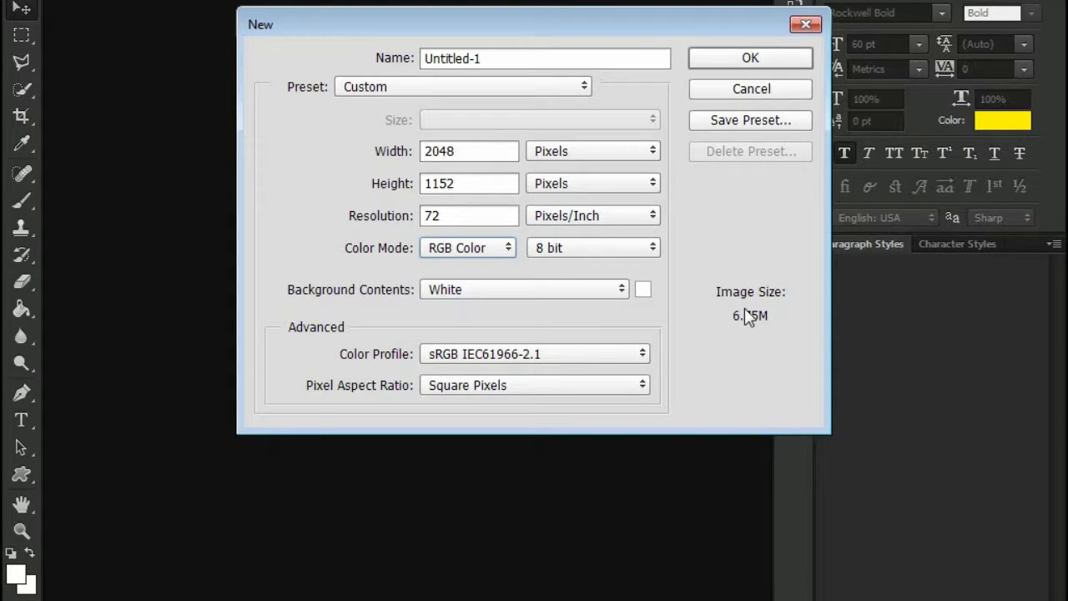
click(750, 60)
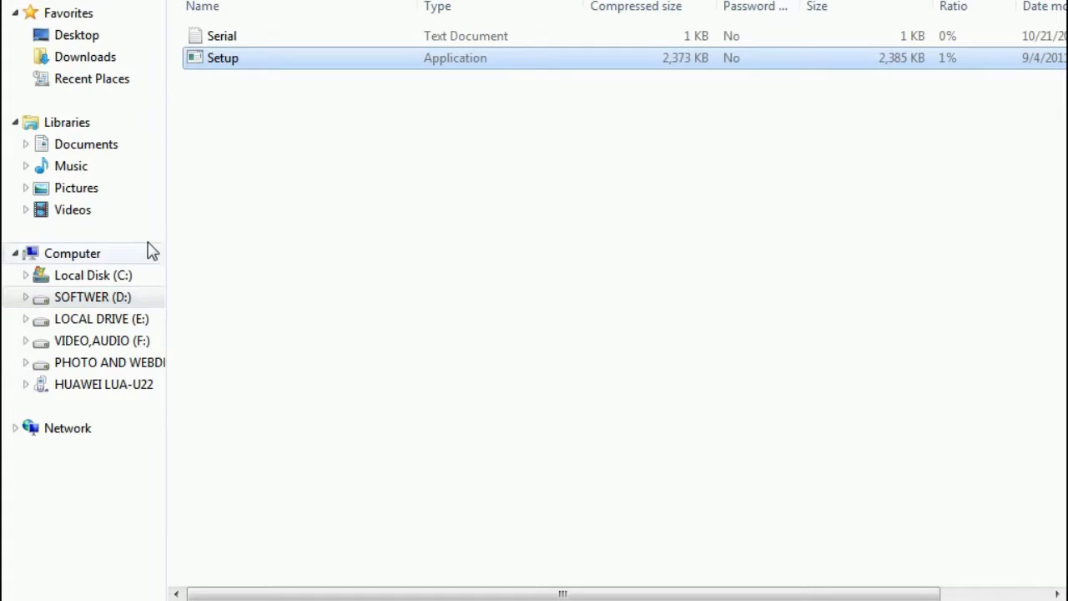
Place the Income Guide Banner Templete image from the Pictures library onto the blank canvas
click(98, 193)
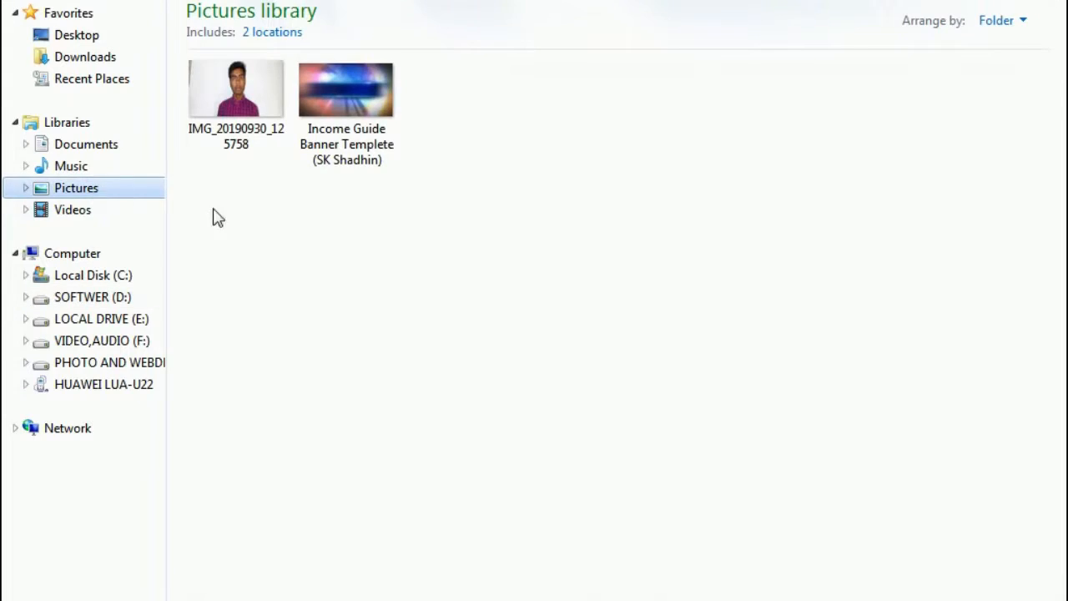
click(352, 95)
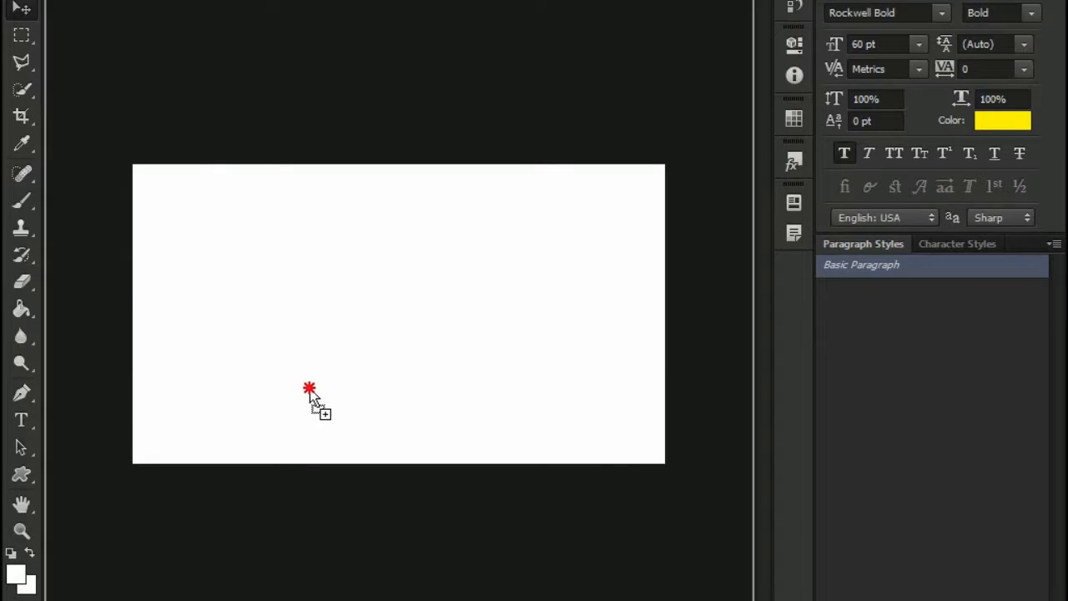
drag(310, 389, 312, 374)
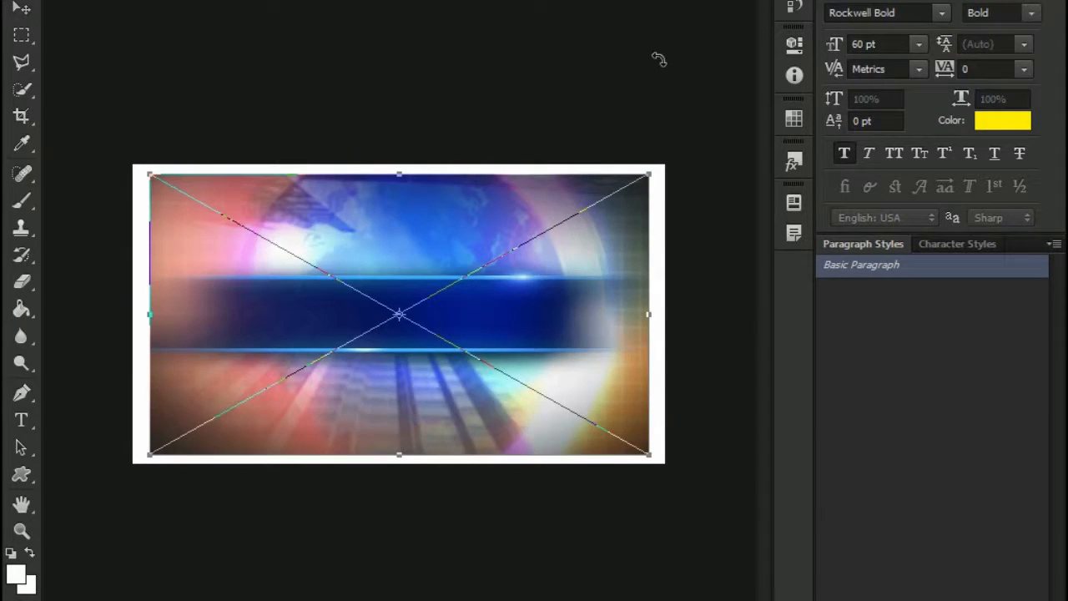
key(Return)
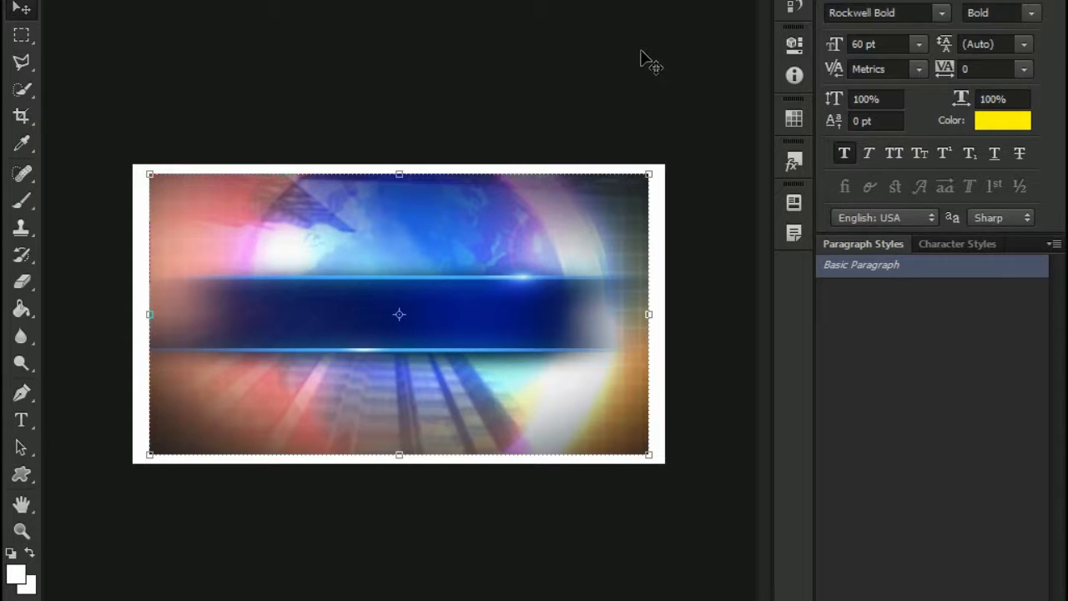
Scale the placed banner image outward so it covers the entire canvas edge to edge
drag(649, 174, 665, 163)
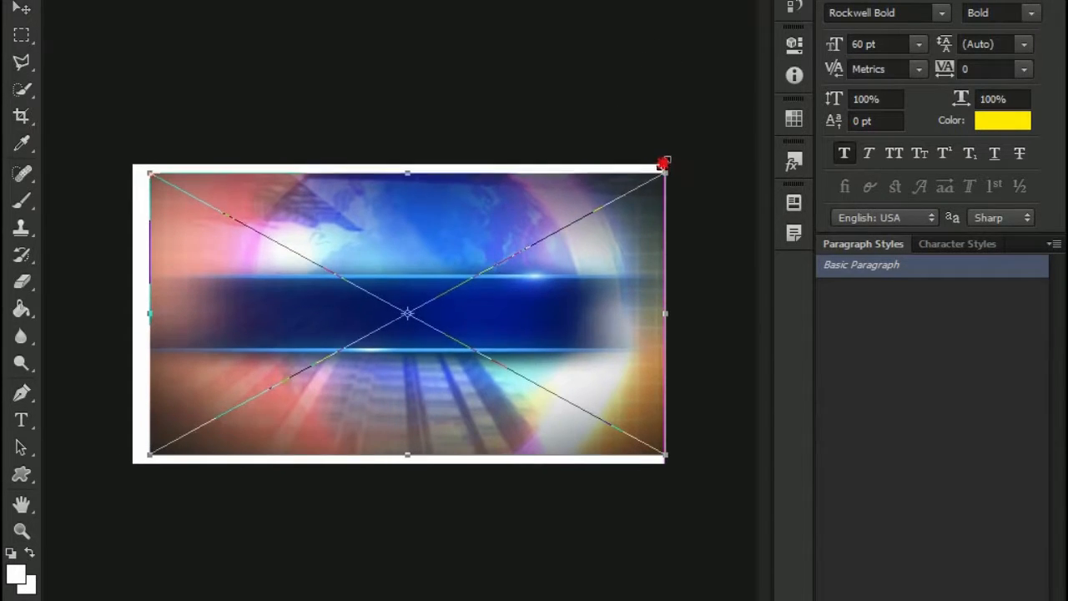
drag(150, 457, 137, 465)
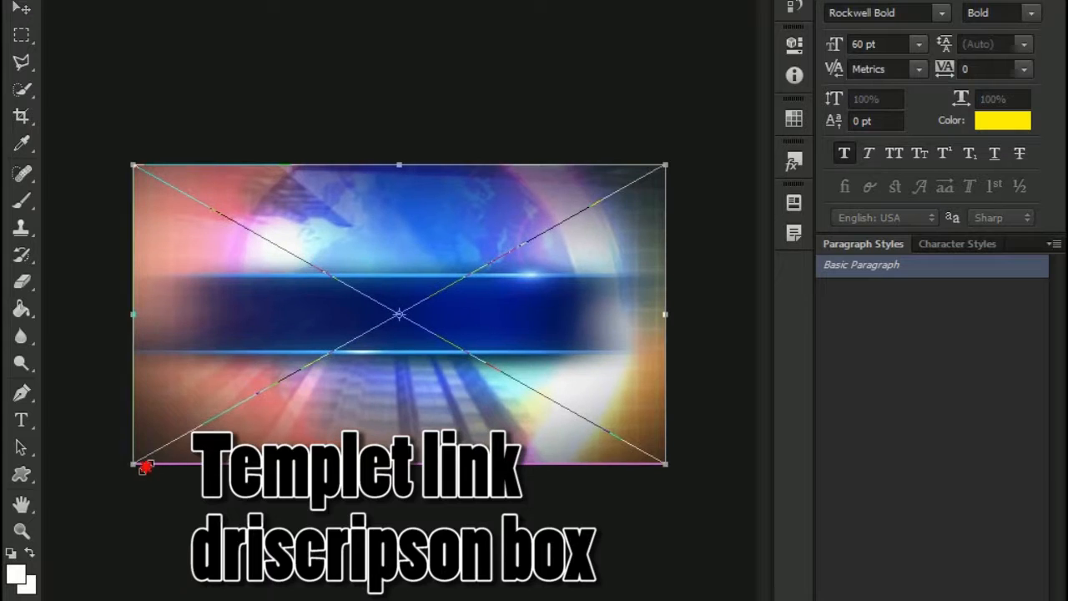
key(Return)
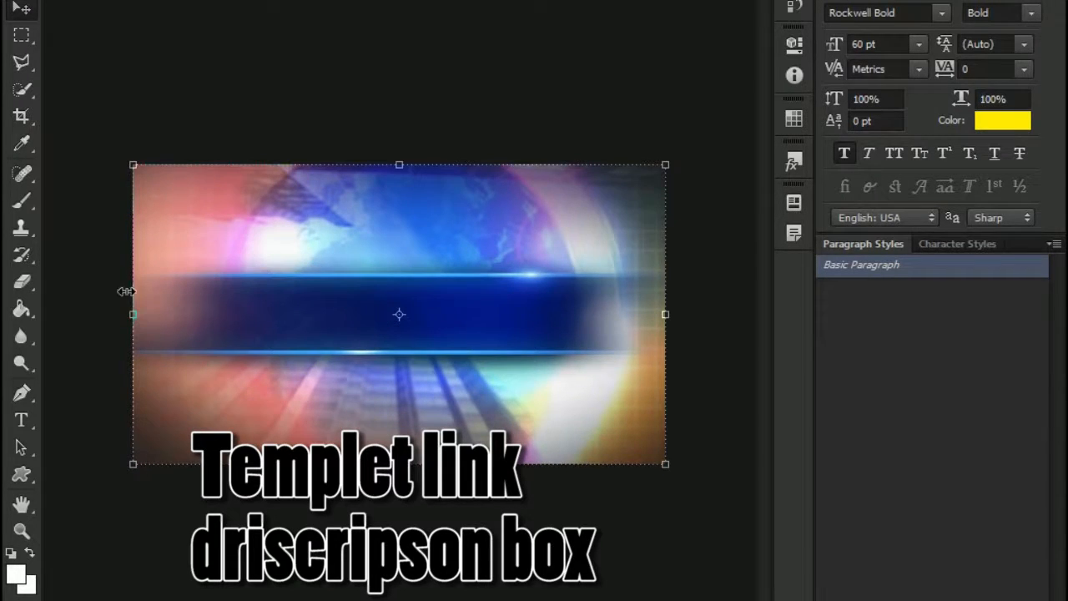
Outline the dark blue band's full width, middle and side areas with temporary rectangular selections and clear them
click(22, 34)
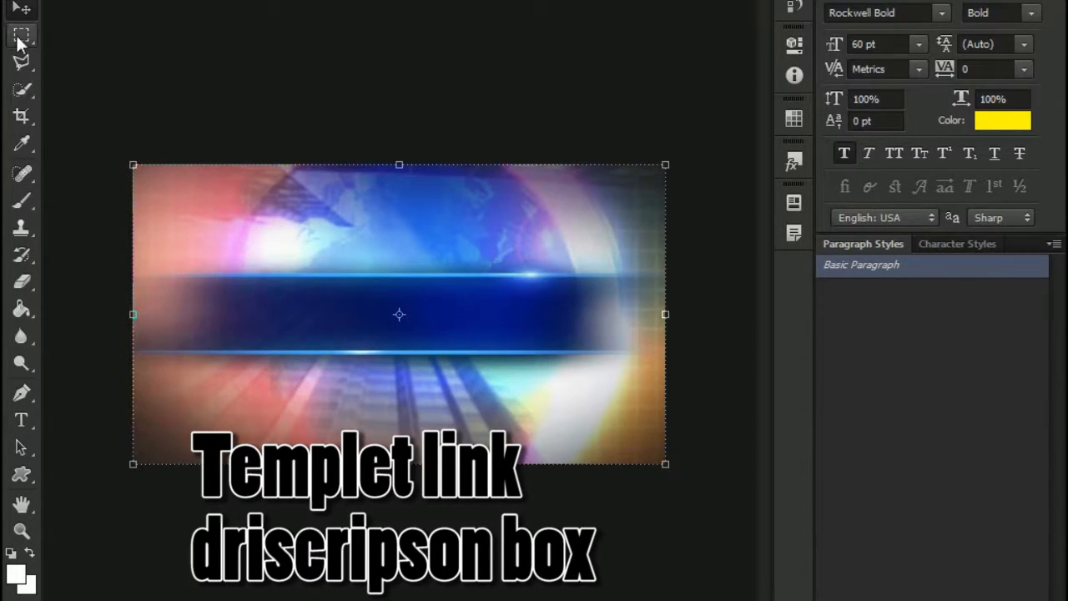
drag(134, 277, 670, 350)
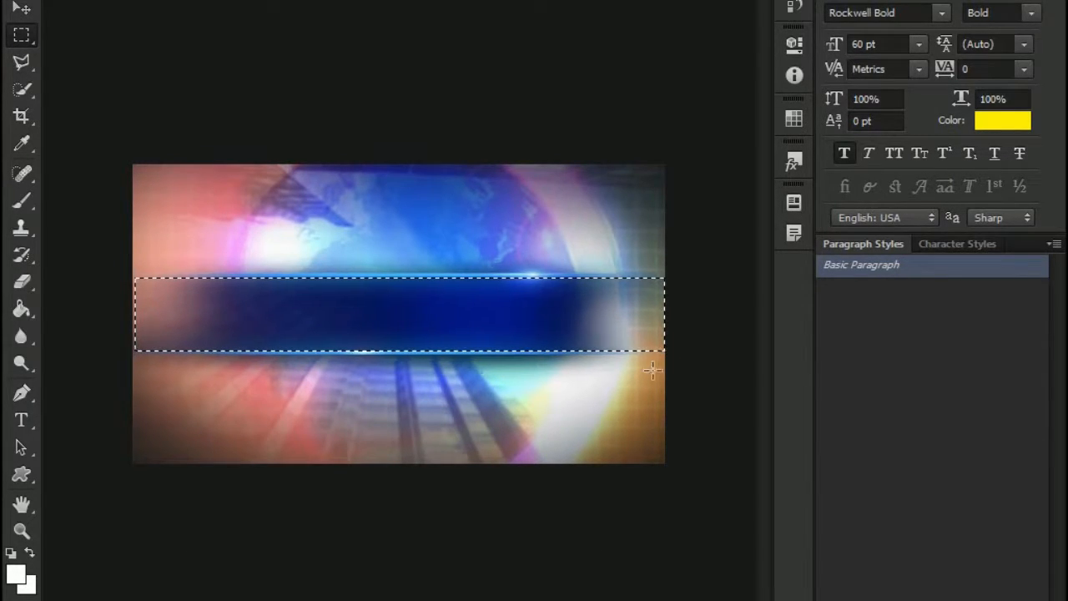
key(ctrl+d)
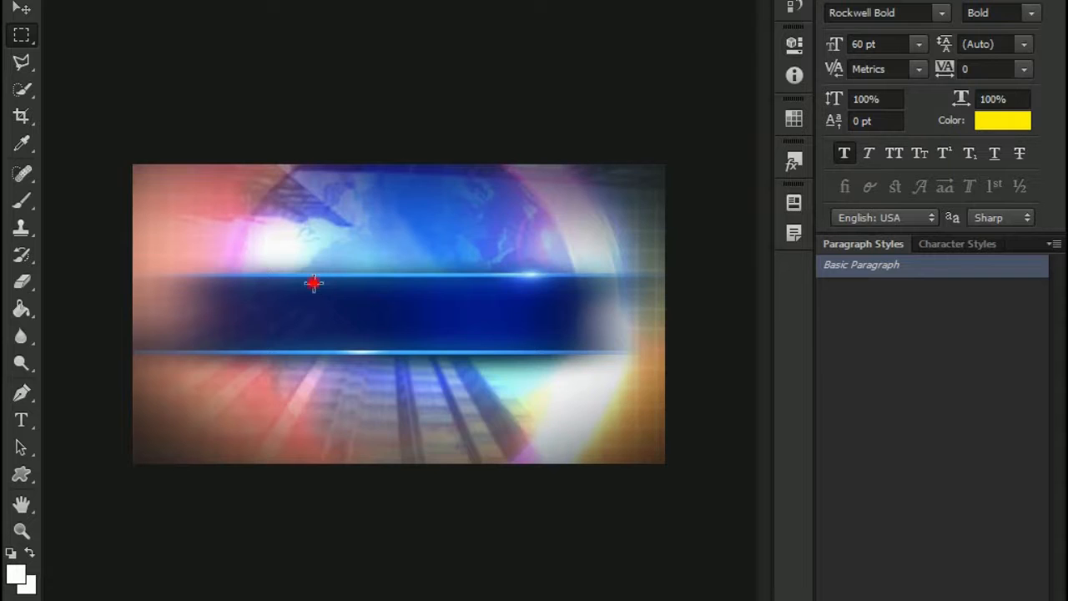
drag(313, 281, 530, 351)
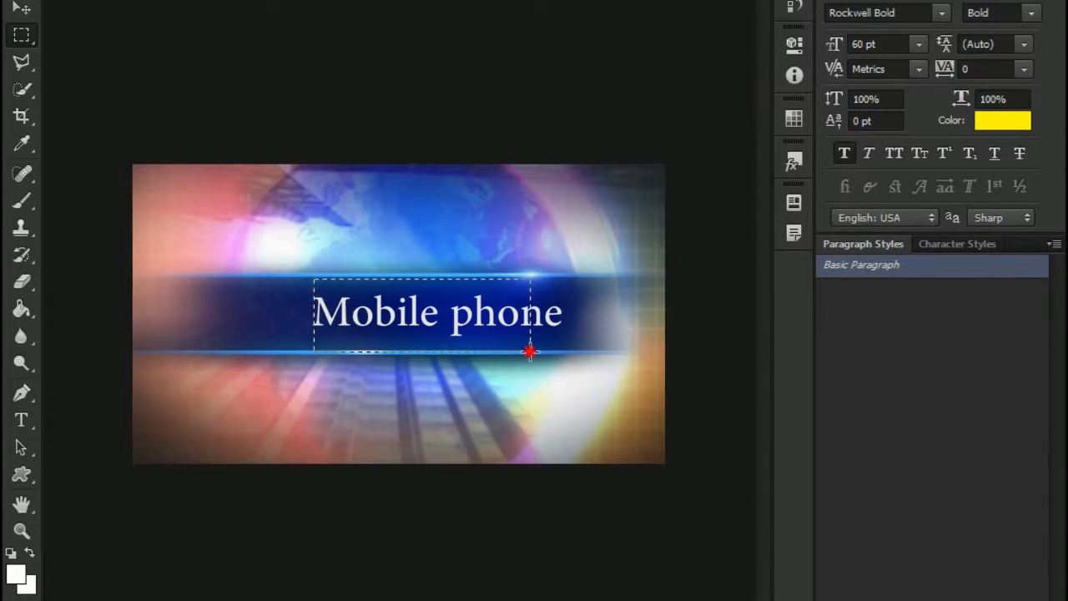
click(230, 314)
drag(230, 313, 305, 351)
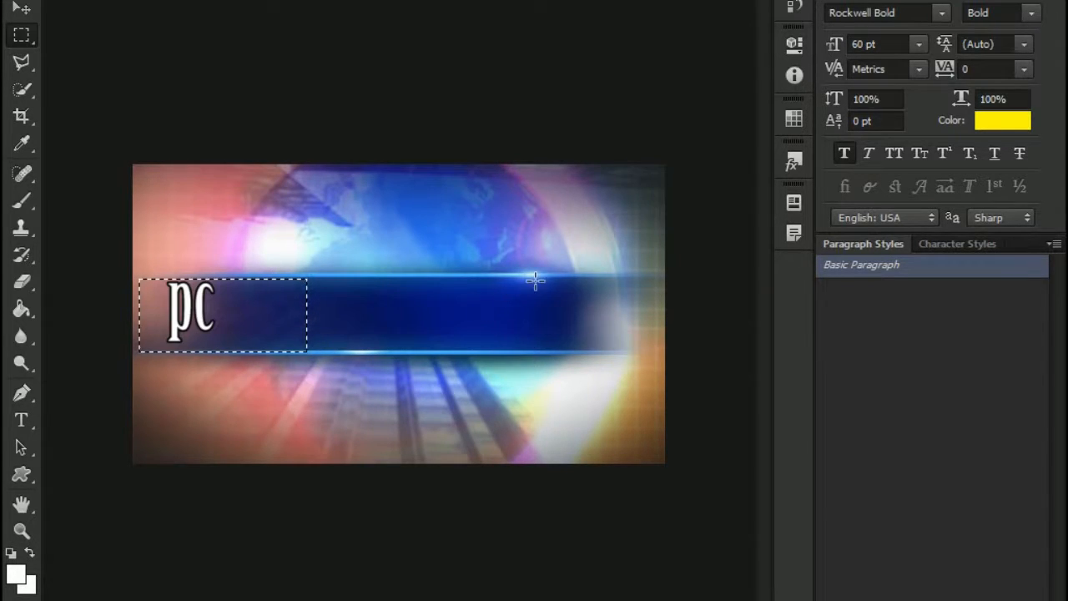
drag(539, 279, 677, 351)
key(Delete)
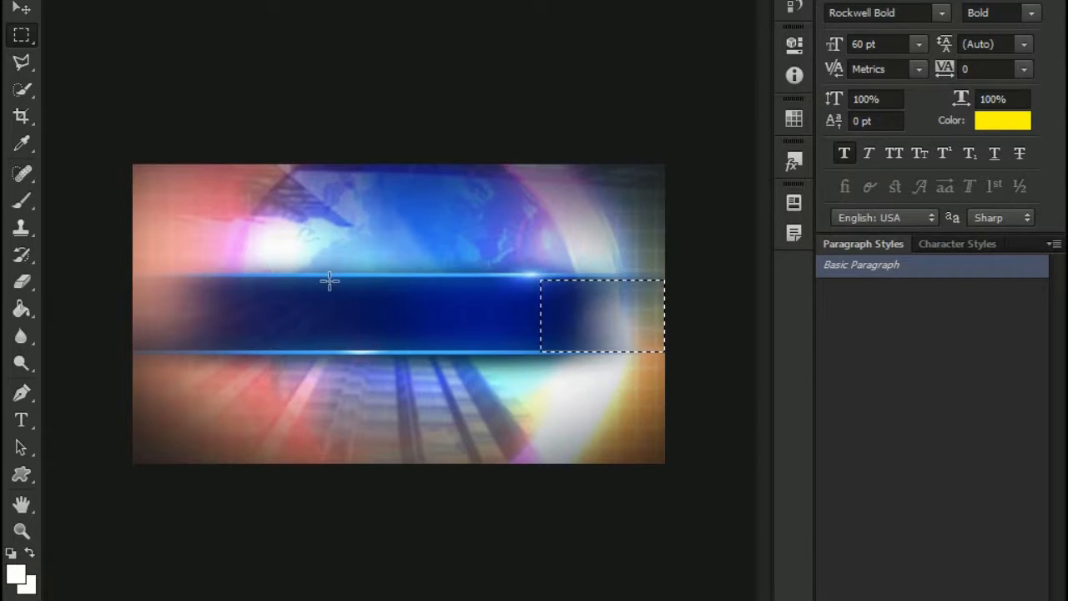
drag(312, 278, 530, 348)
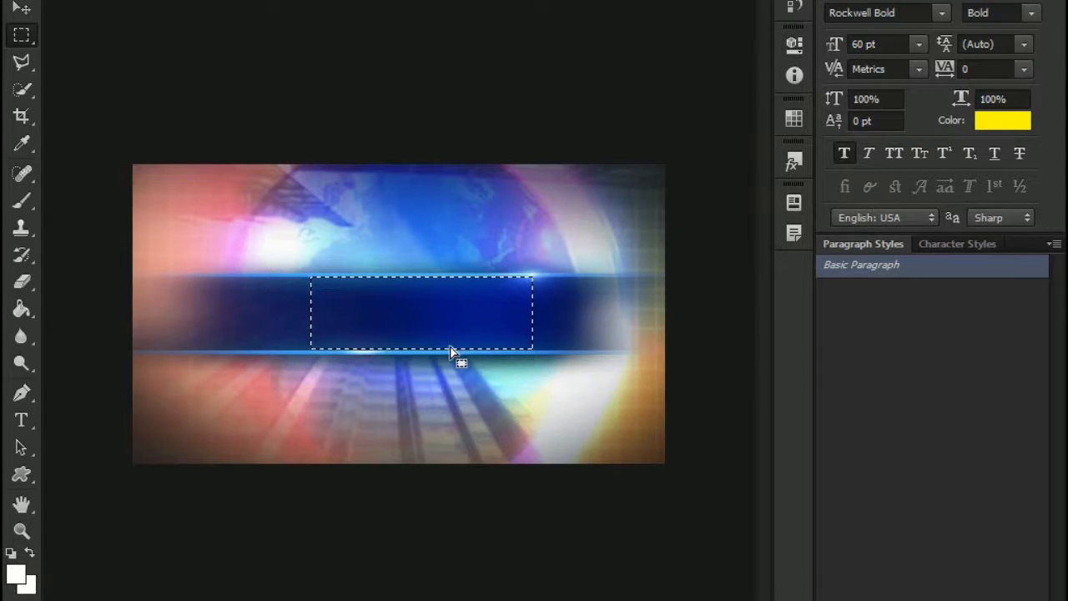
key(ctrl+d)
Add the title text "TECH SUJON" in the upper part of the dark blue band
key(t)
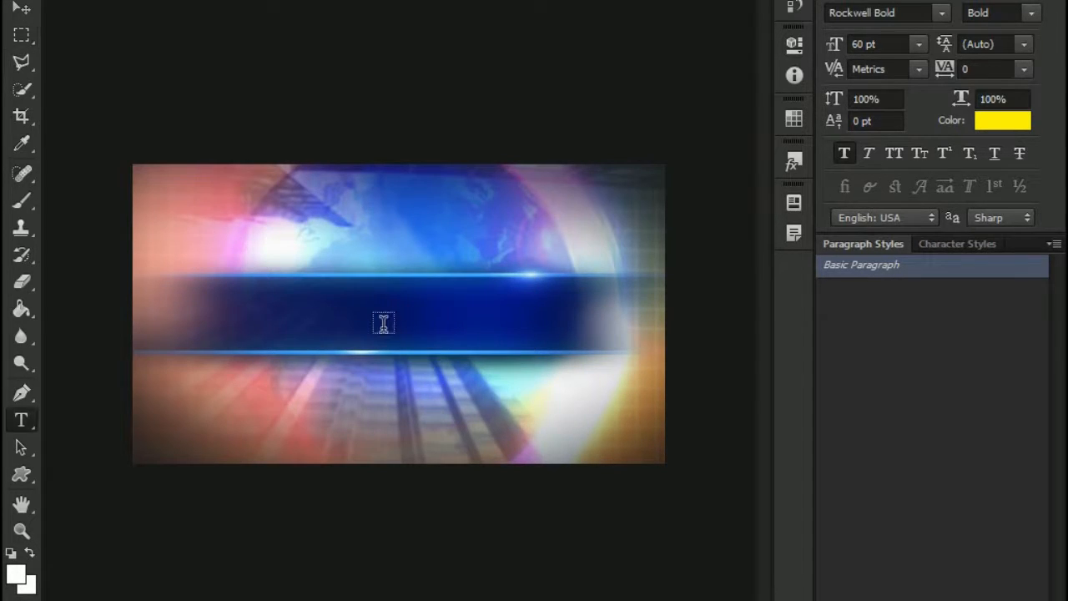
click(332, 294)
key(ctrl+plus)
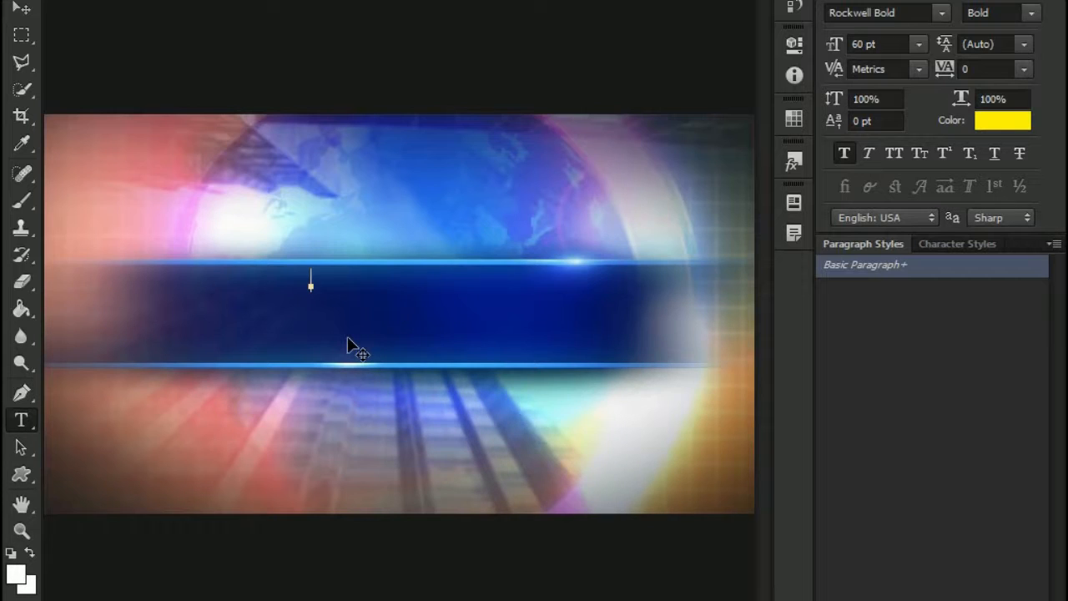
text(TECH )
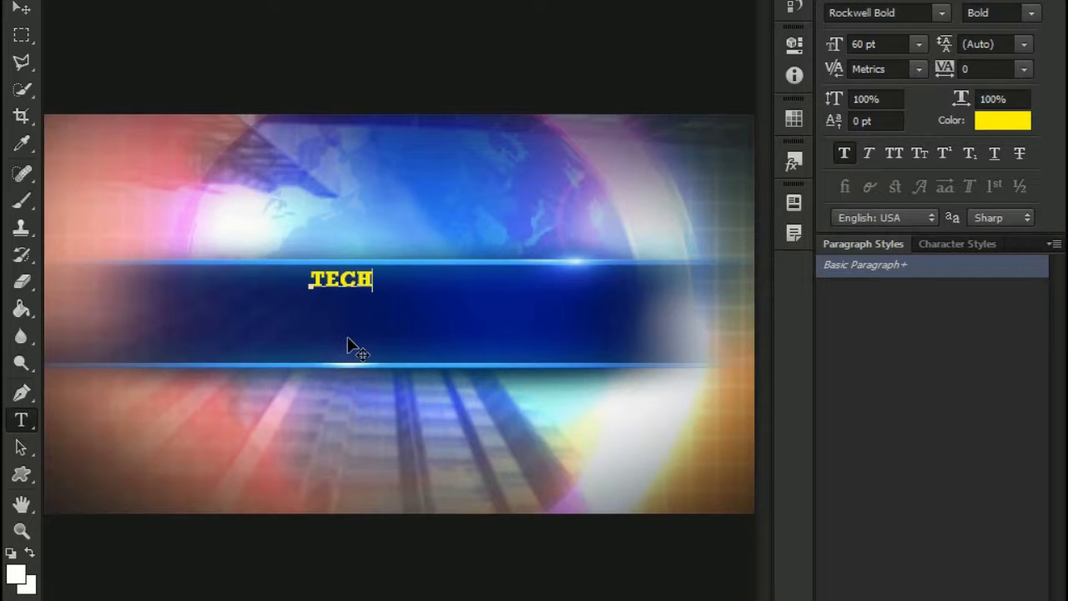
text(SUJON)
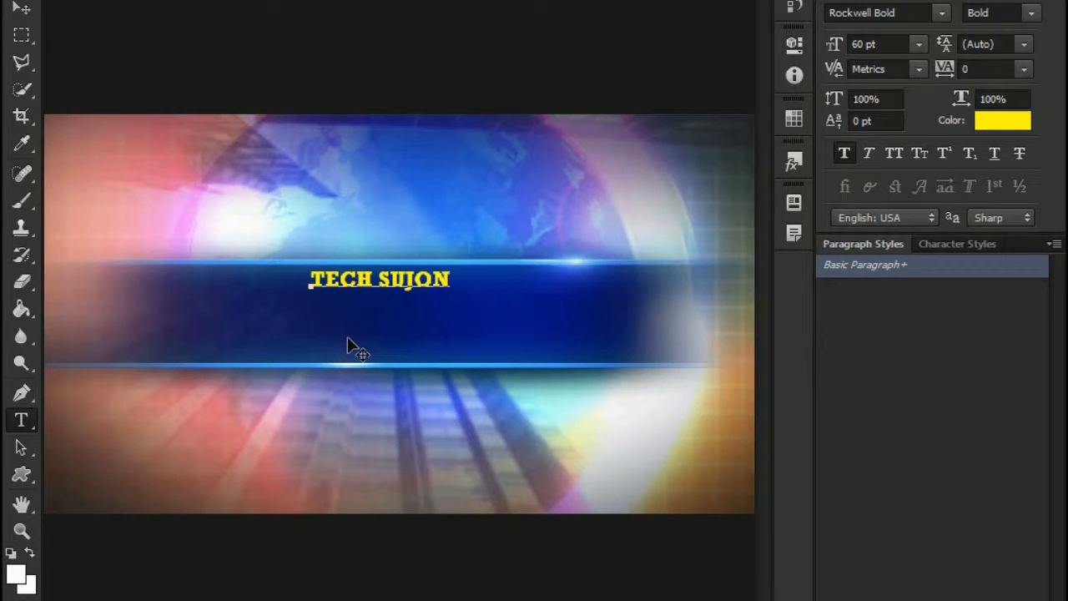
key(ctrl+Return)
Enlarge the TECH SUJON title to about 119 pt and keep it centred in the upper part of the band
key(v)
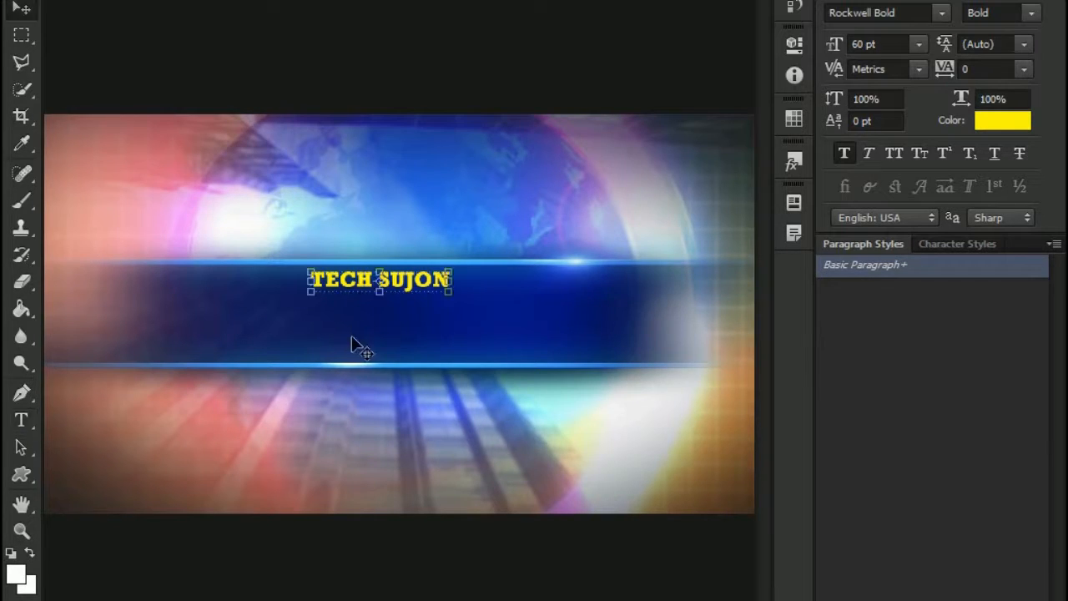
drag(452, 292, 489, 296)
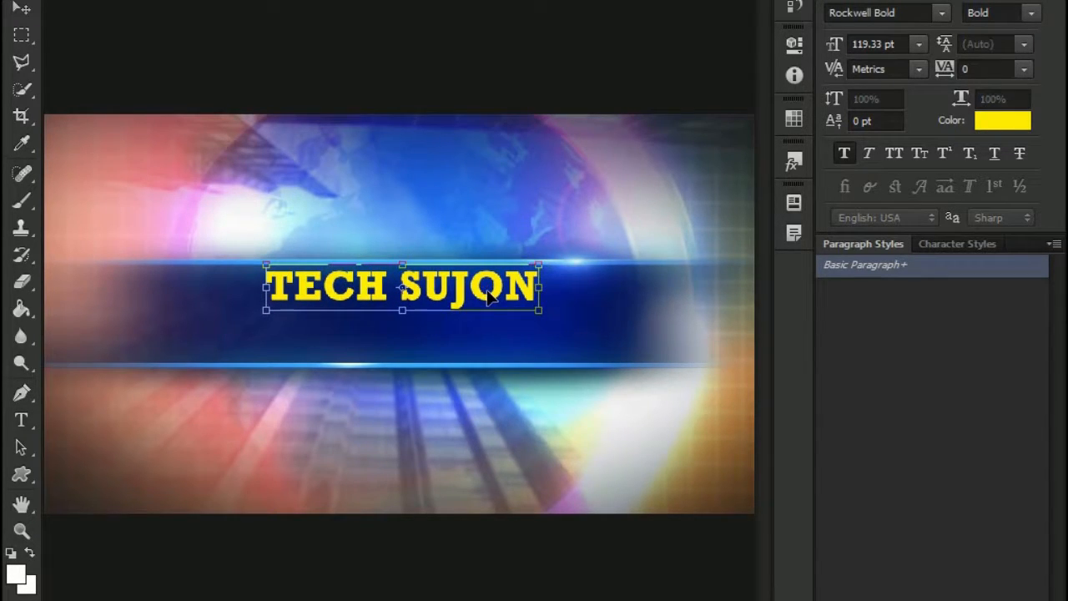
key(Return)
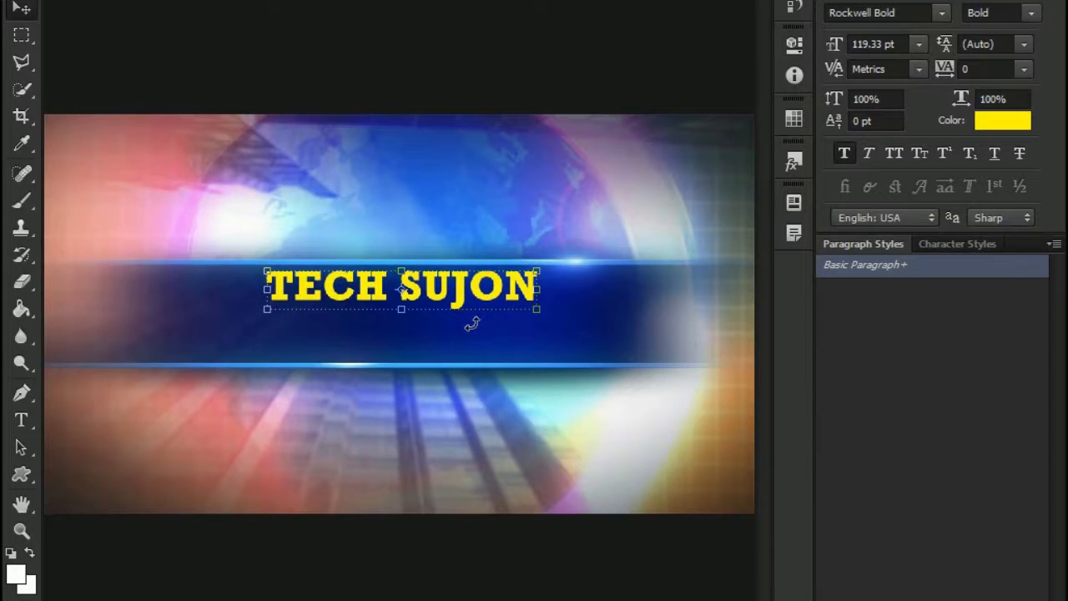
Recolour the whole TECH SUJON title to off-white fefdf0 and set its font to Poplar Std Black
key(t)
click(538, 282)
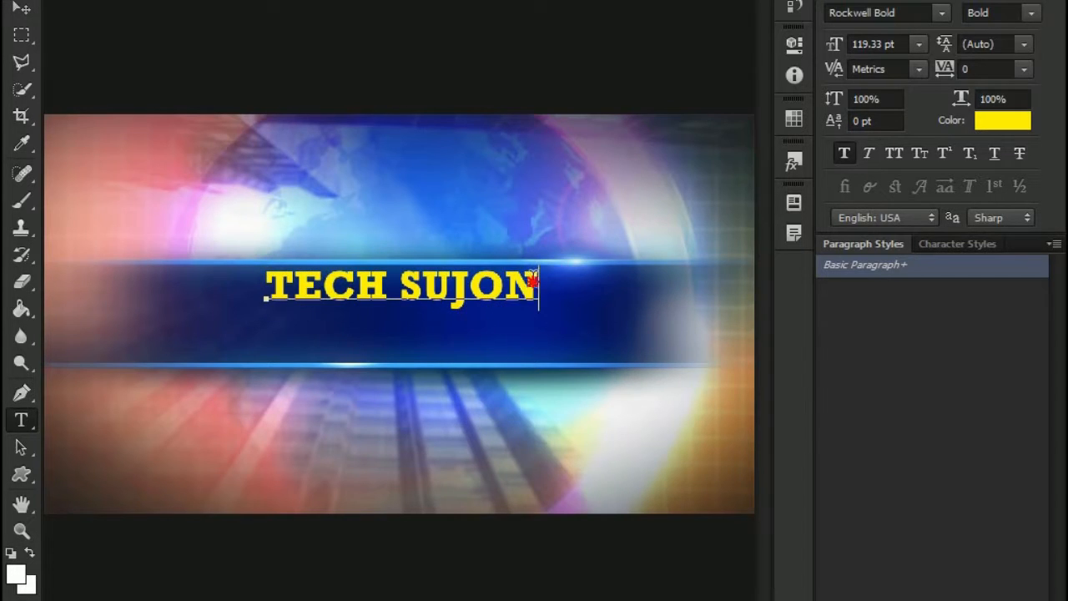
drag(538, 283, 260, 280)
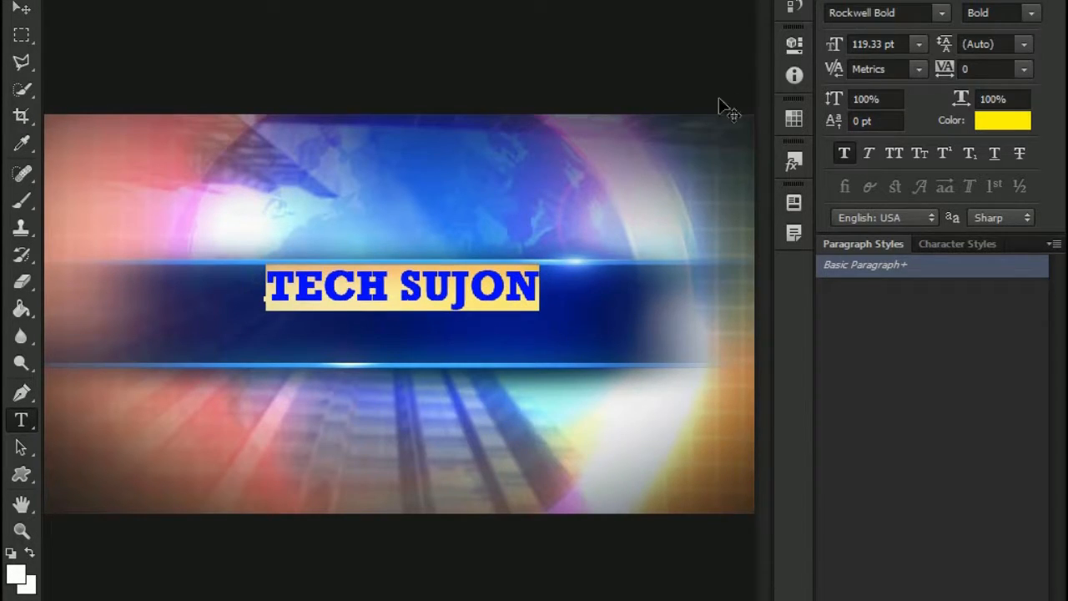
click(999, 121)
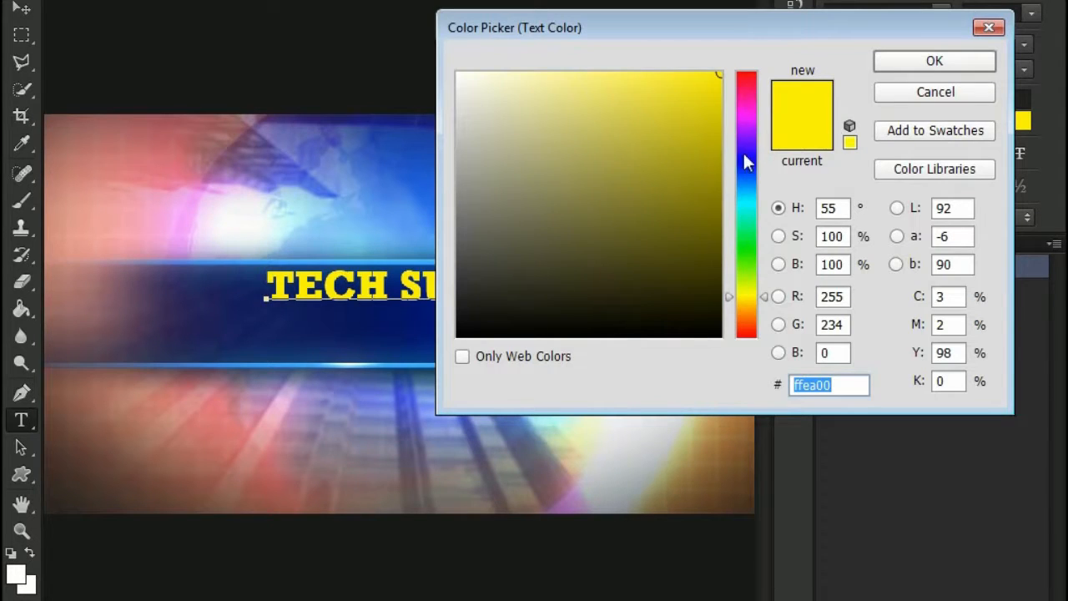
drag(474, 77, 471, 74)
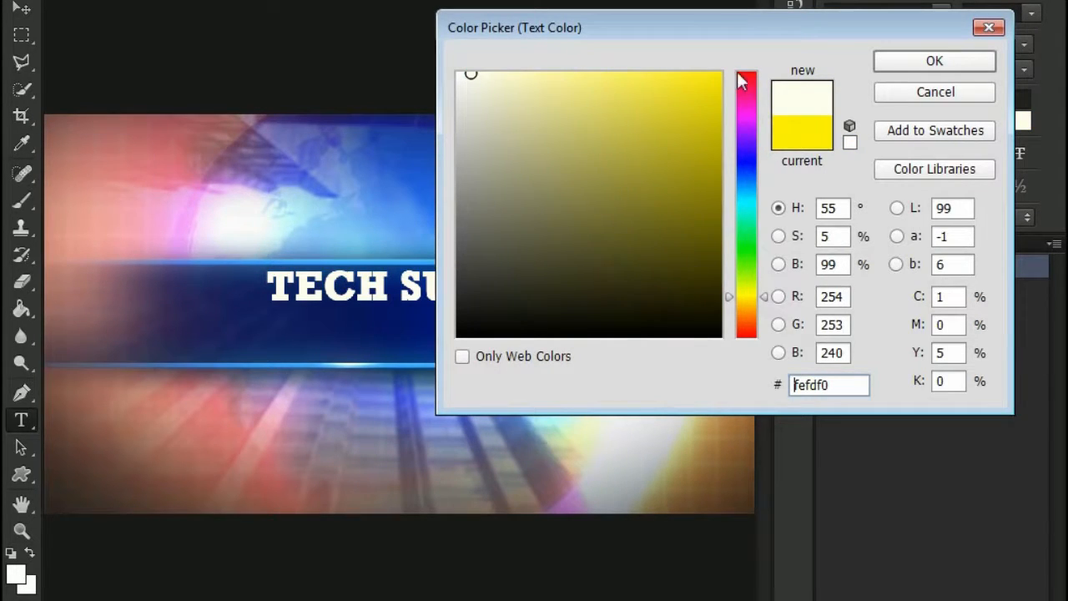
click(908, 67)
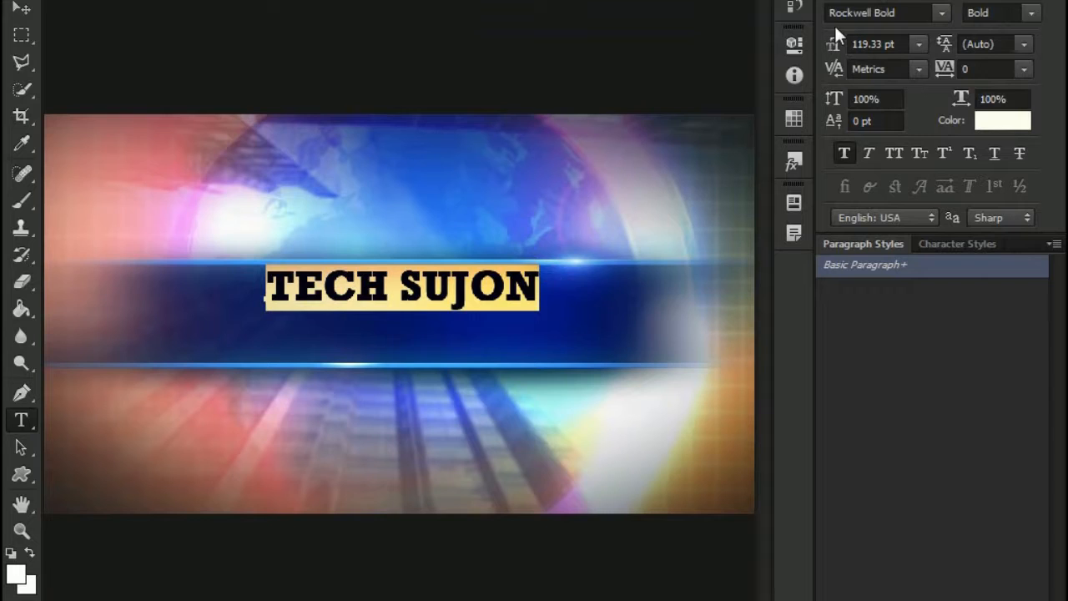
click(944, 12)
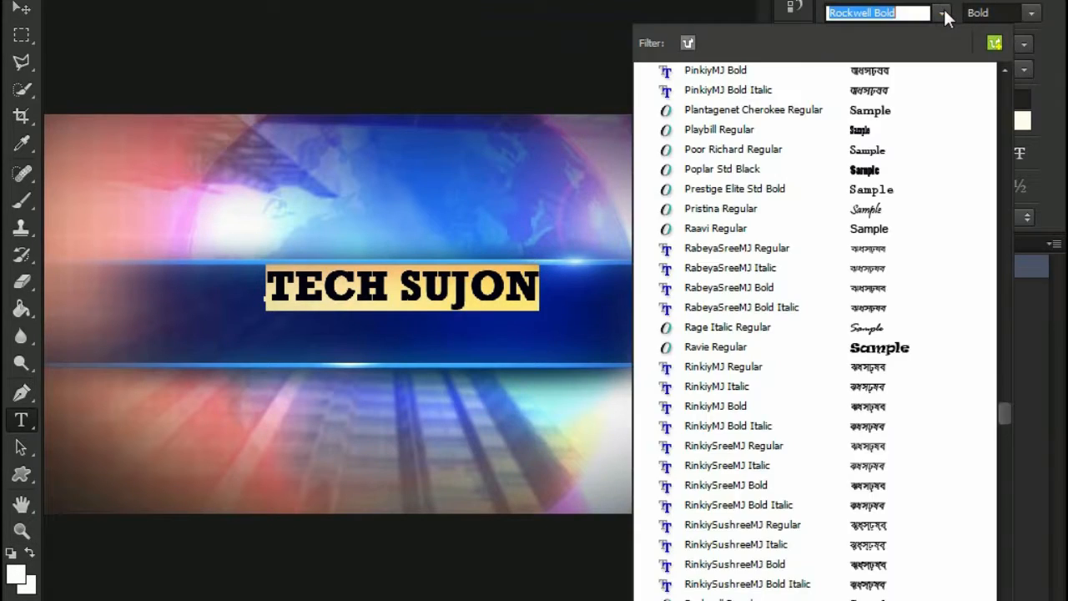
click(908, 179)
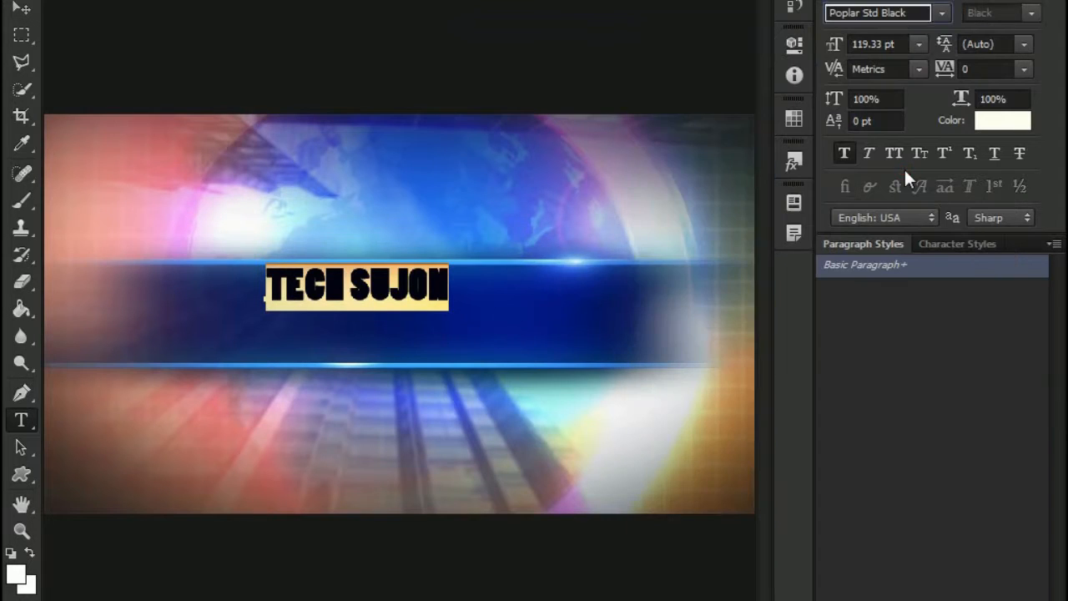
Try the Snap ITC Regular font on the whole TECH SUJON title
key(ctrl+Return)
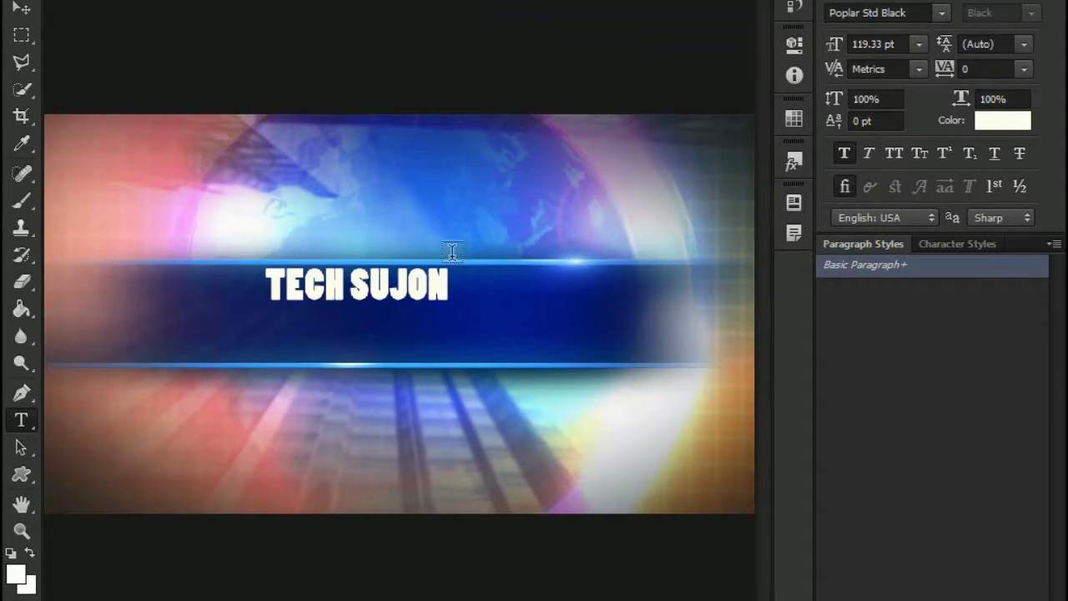
drag(448, 286, 265, 287)
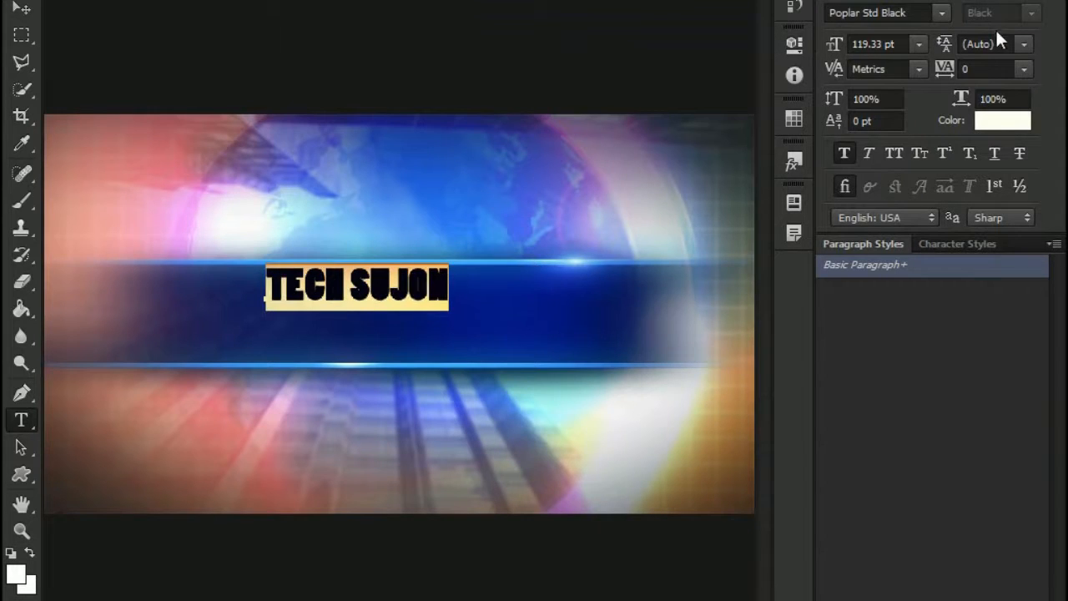
click(940, 14)
scroll(905, 317, down, 1)
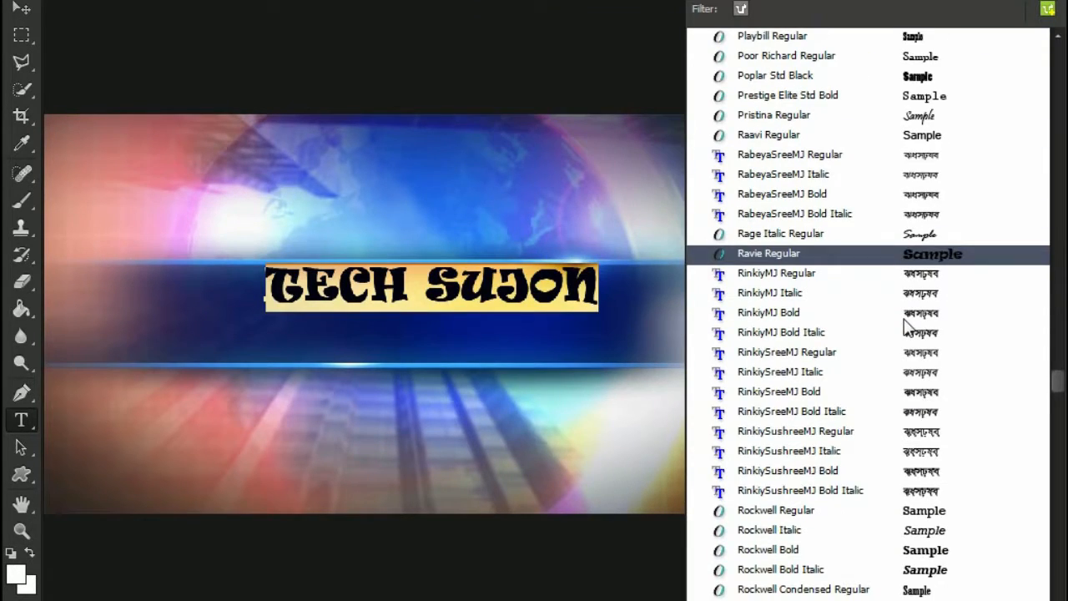
scroll(905, 325, down, 4)
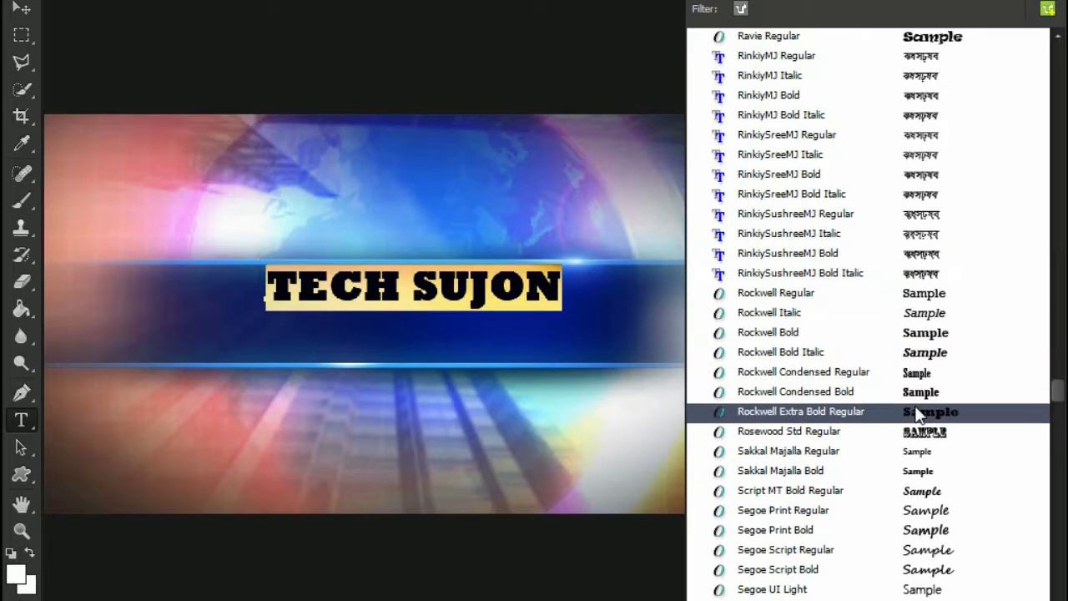
scroll(918, 415, down, 5)
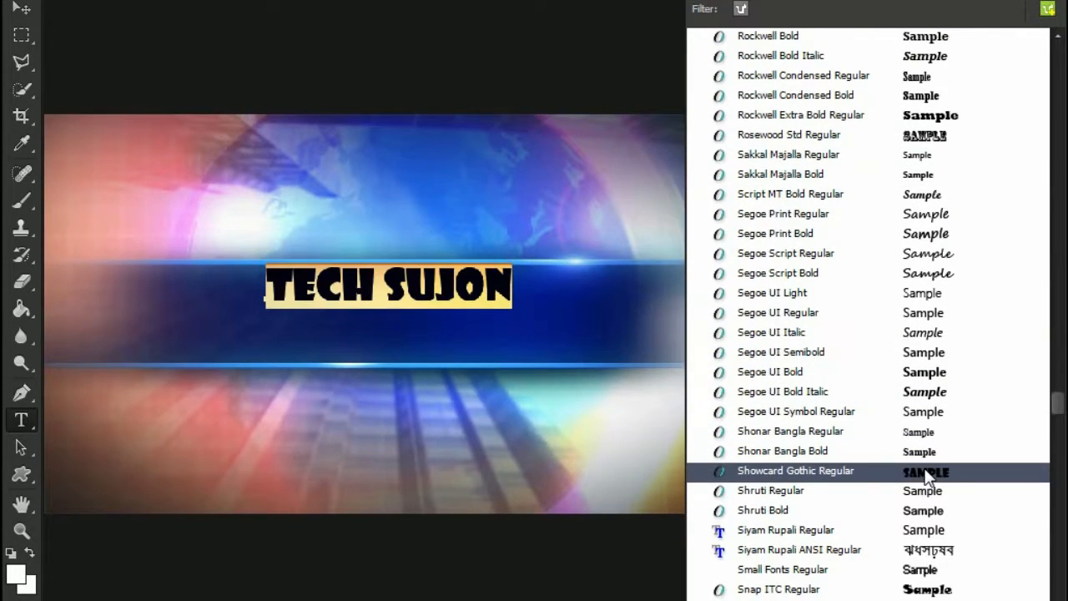
scroll(926, 474, down, 2)
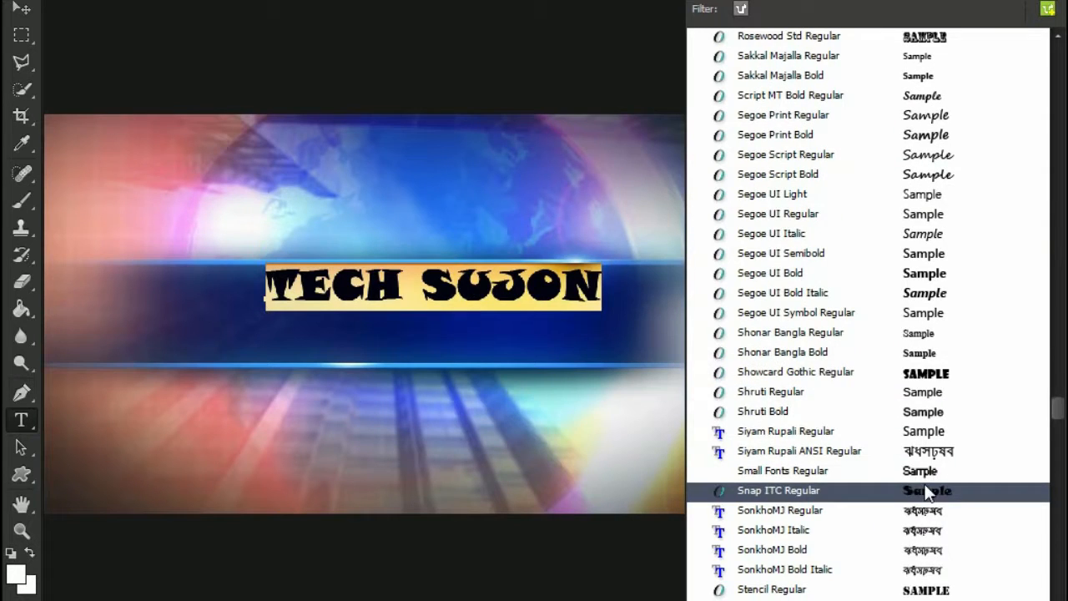
click(925, 491)
key(ctrl+Return)
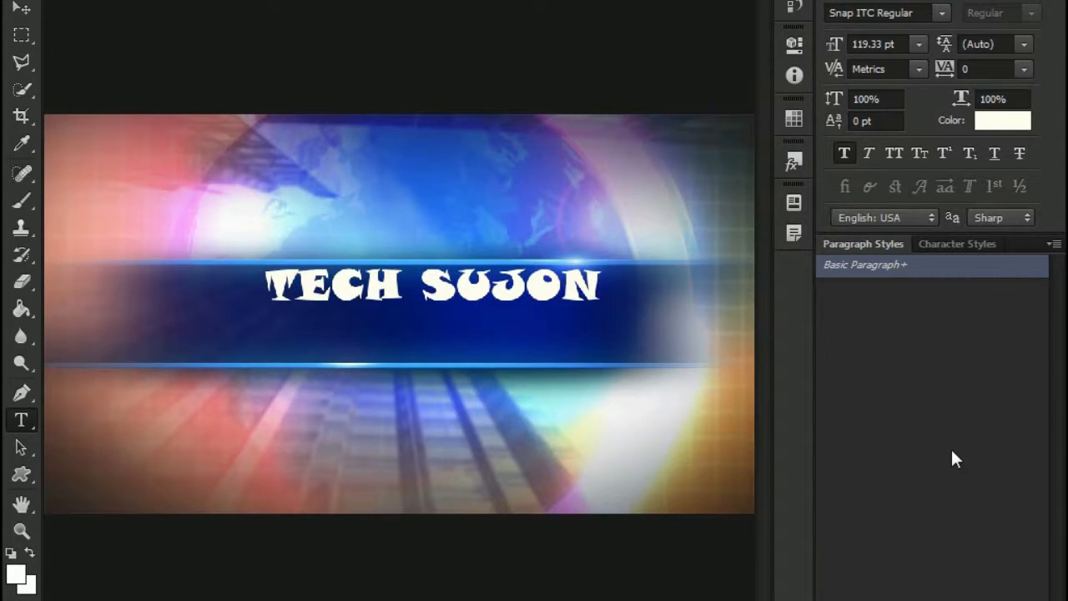
Set the font of the whole TECH SUJON title to Stencil Std Bold
click(597, 288)
key(ctrl+a)
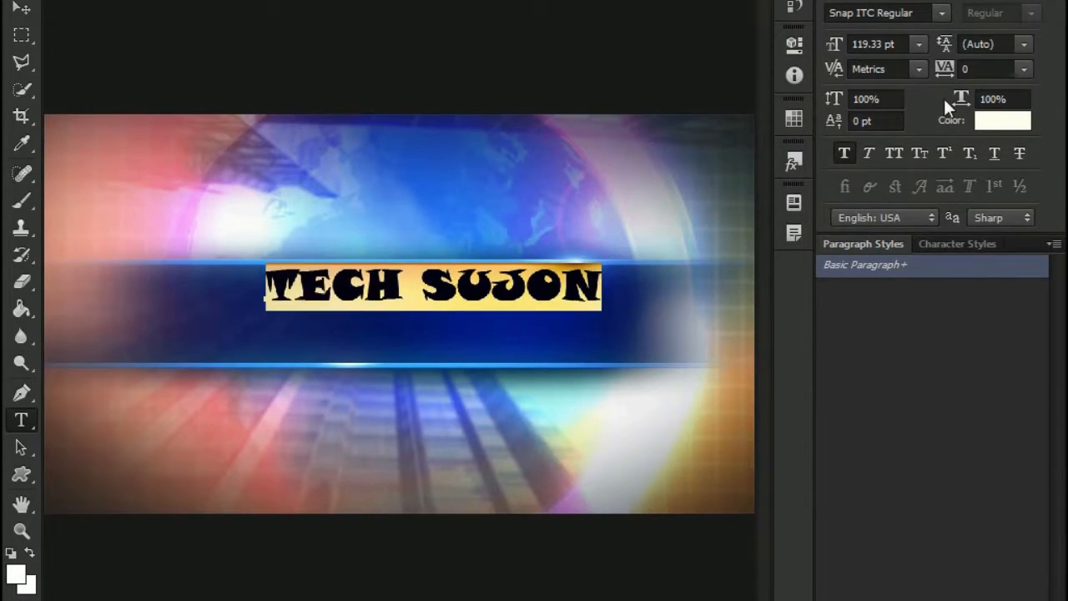
click(942, 13)
scroll(894, 591, down, 6)
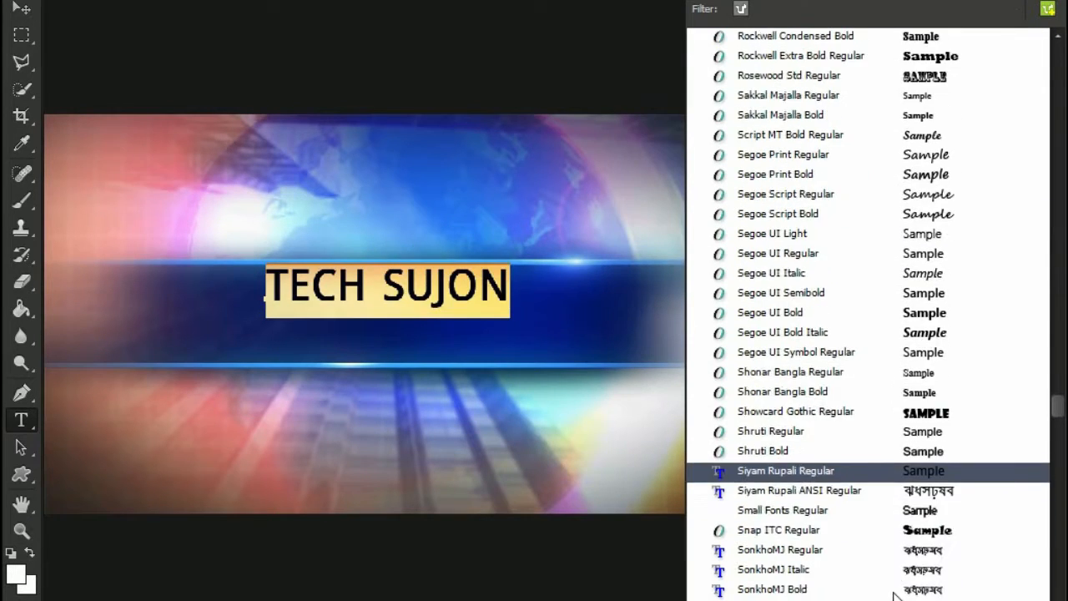
scroll(893, 593, down, 2)
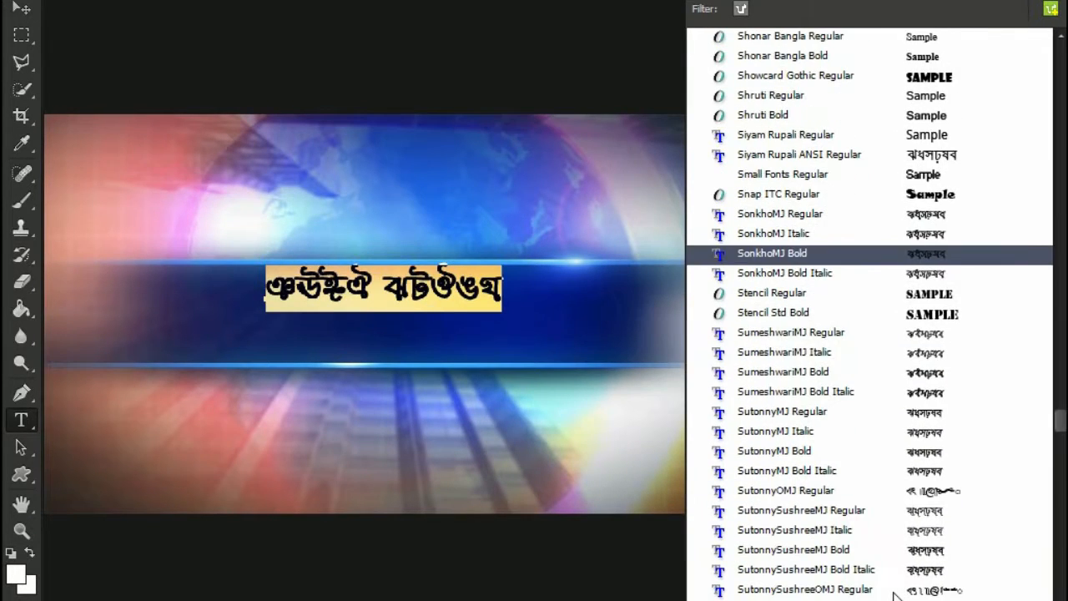
click(943, 324)
key(ctrl+Return)
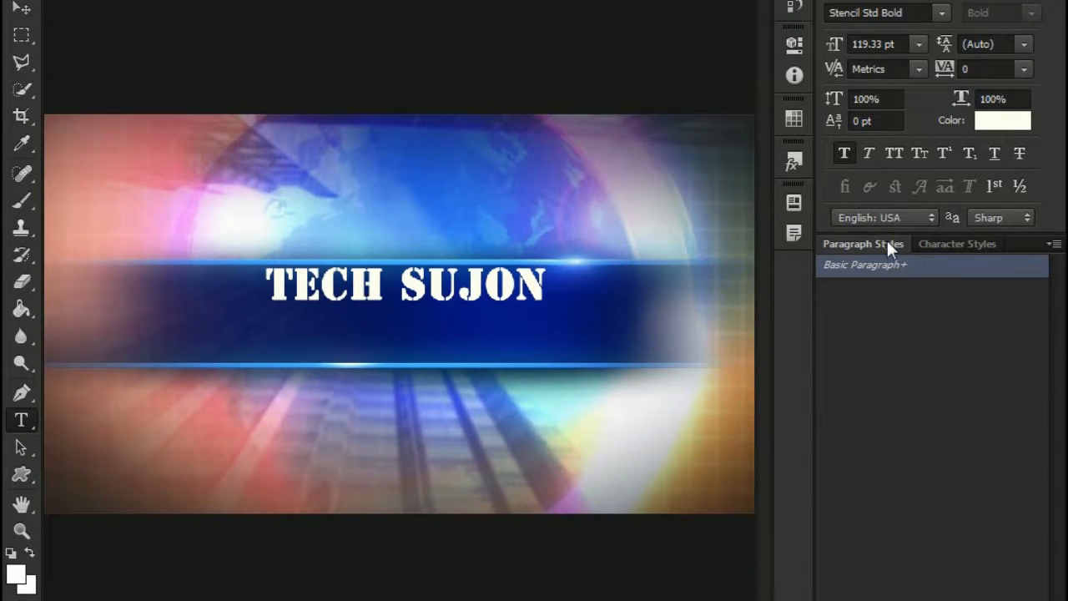
Show the layers list and give the TECH SUJON text layer a 21 px black outside stroke
click(459, 2)
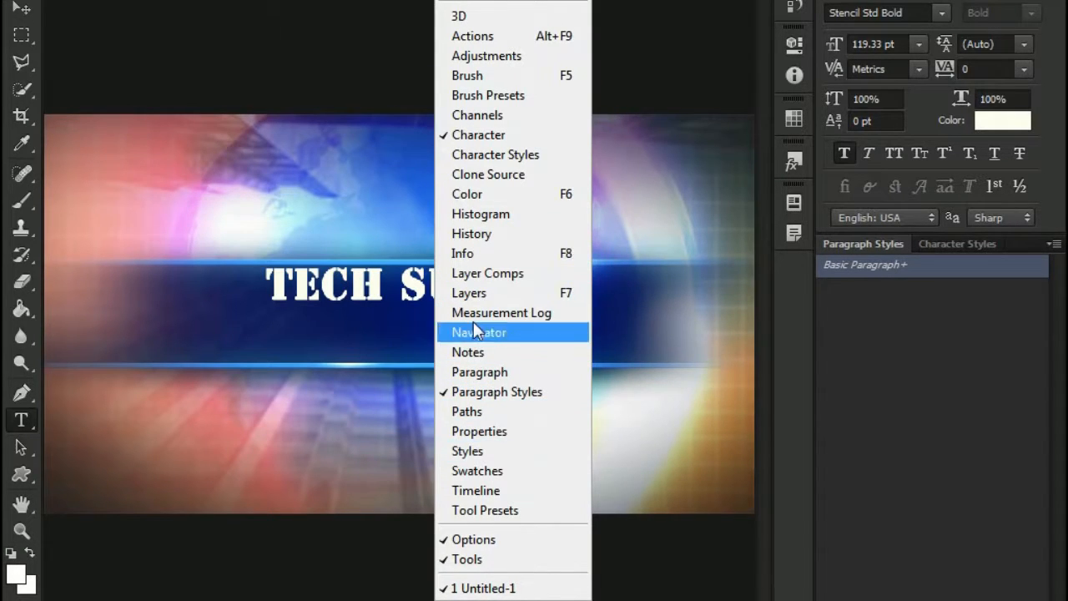
click(480, 292)
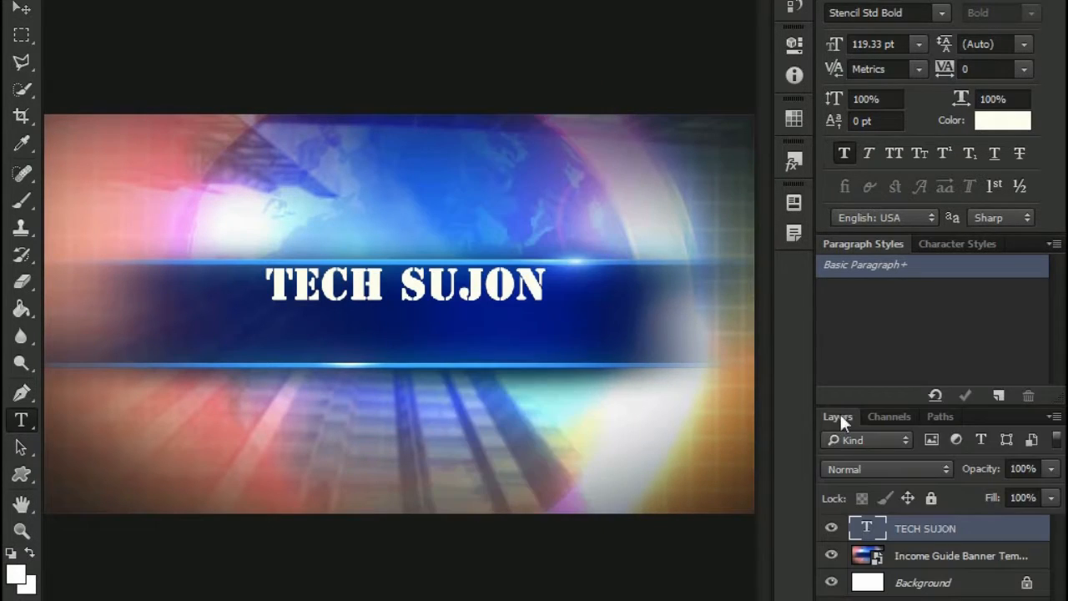
double_click(1005, 535)
drag(437, 5, 897, 141)
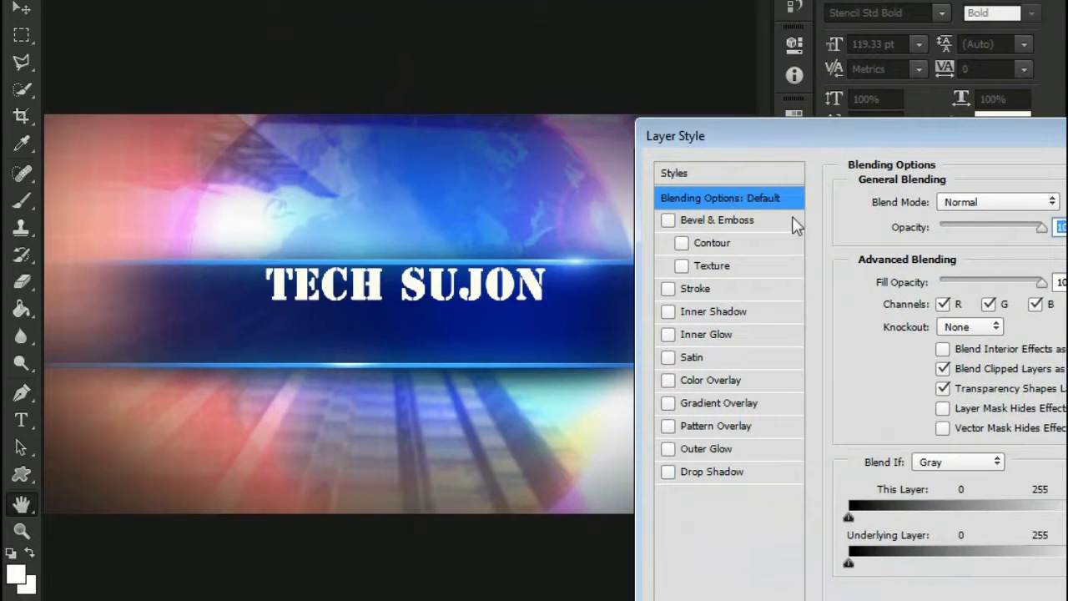
click(719, 290)
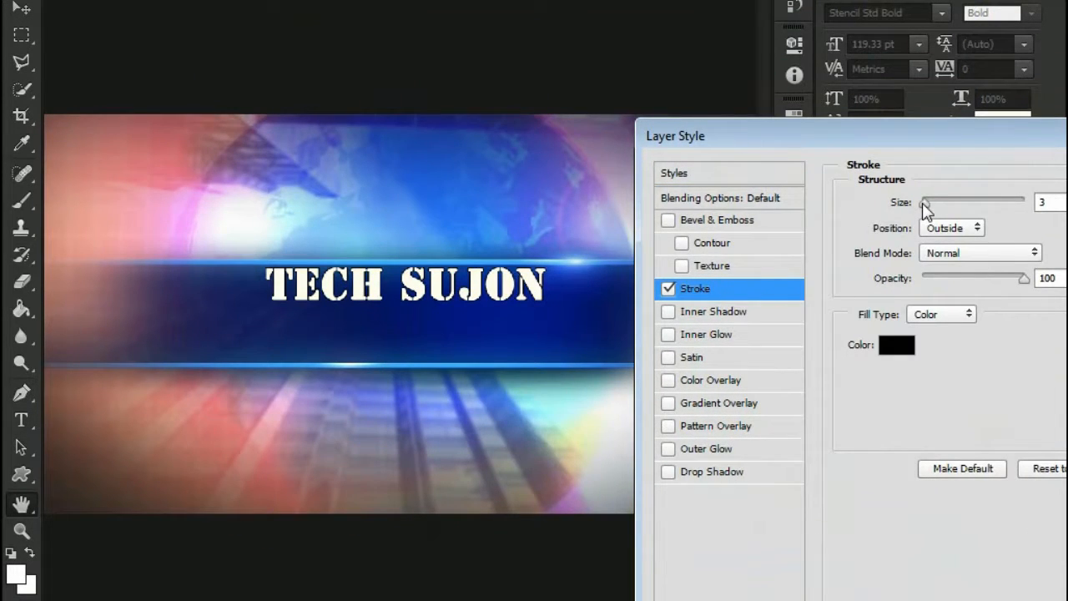
mouse_move(924, 204)
mouse_down()
mouse_move(938, 212)
mouse_move(940, 202)
mouse_up()
drag(838, 139, 653, 155)
click(868, 176)
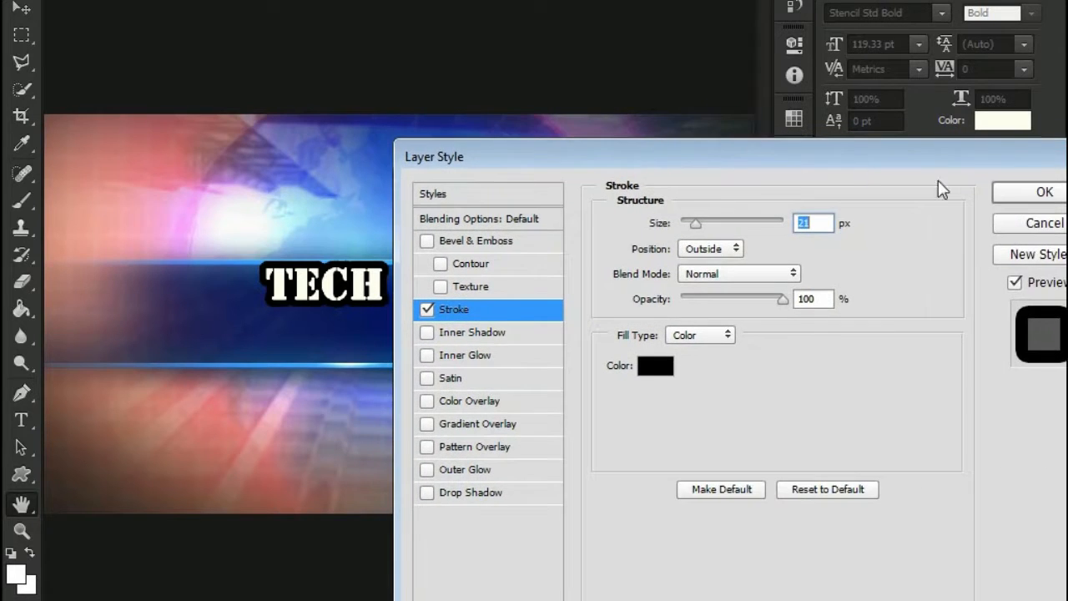
click(1030, 191)
Move the TECH SUJON title slightly lower in the dark blue band and select the banner image's layer
key(v)
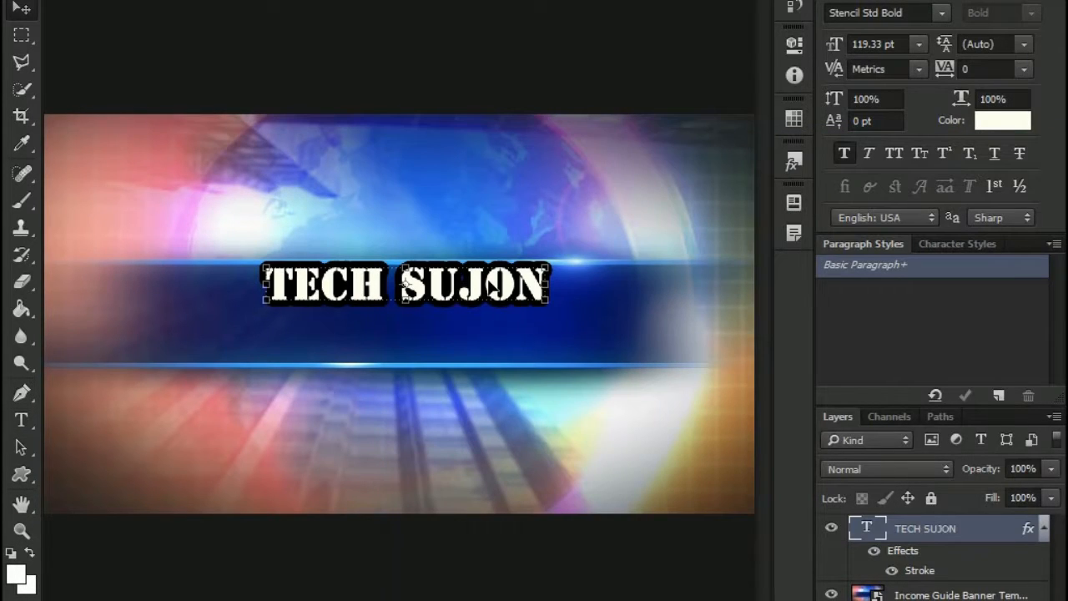
drag(488, 283, 489, 289)
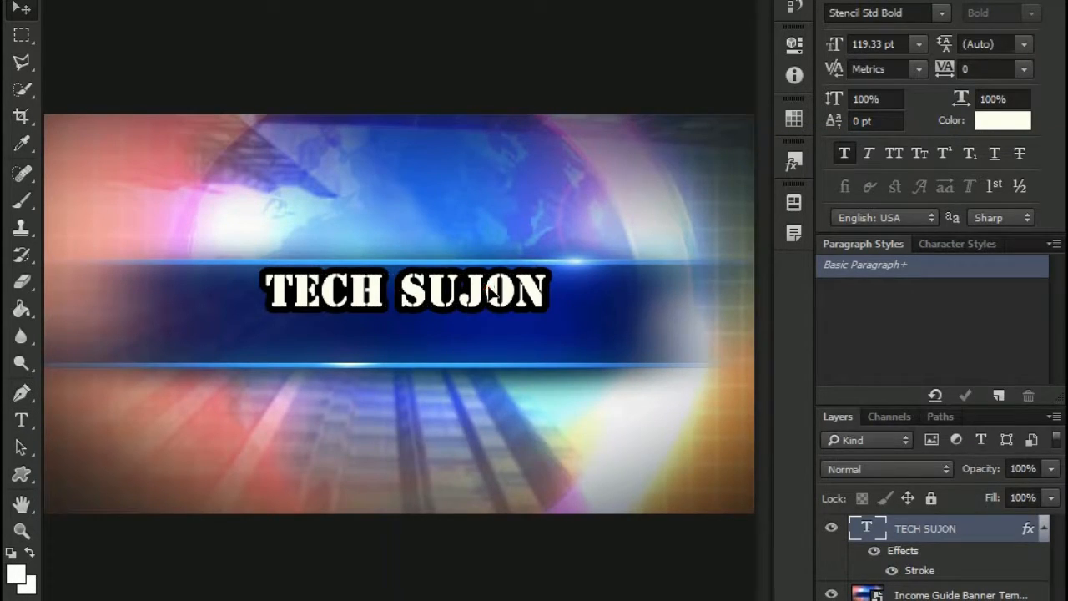
click(596, 208)
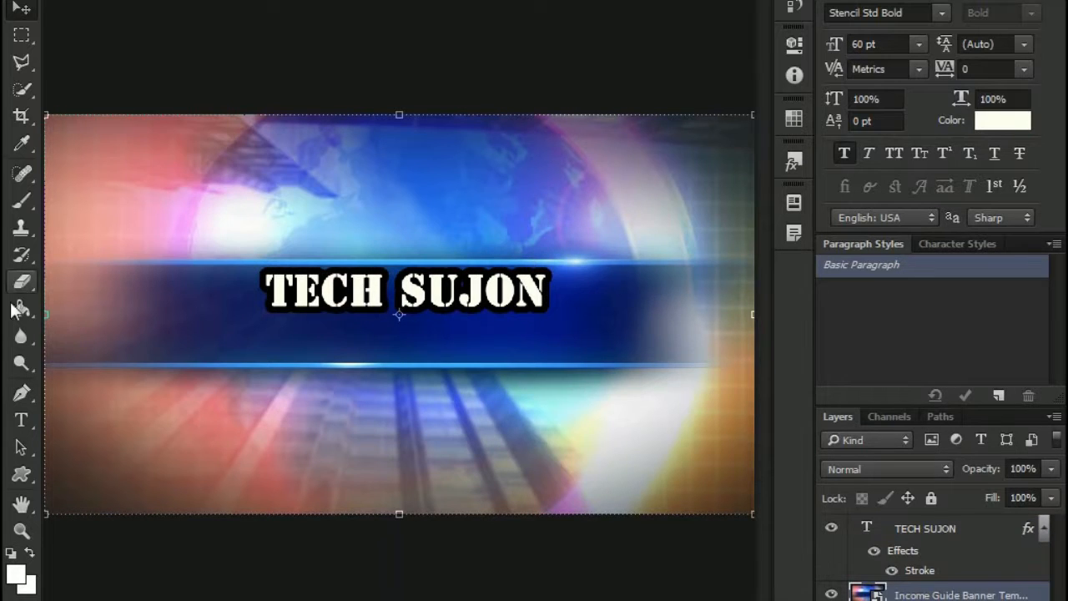
Add the tagline text "MY TECNONOGY" at 60 pt below the title in the lower part of the dark blue band
click(22, 419)
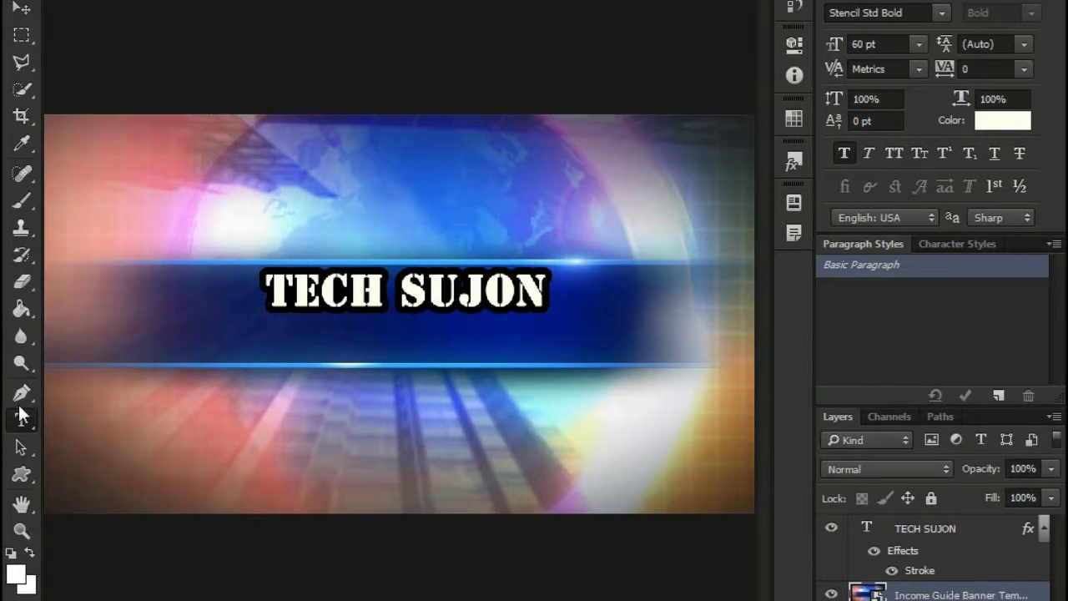
click(271, 340)
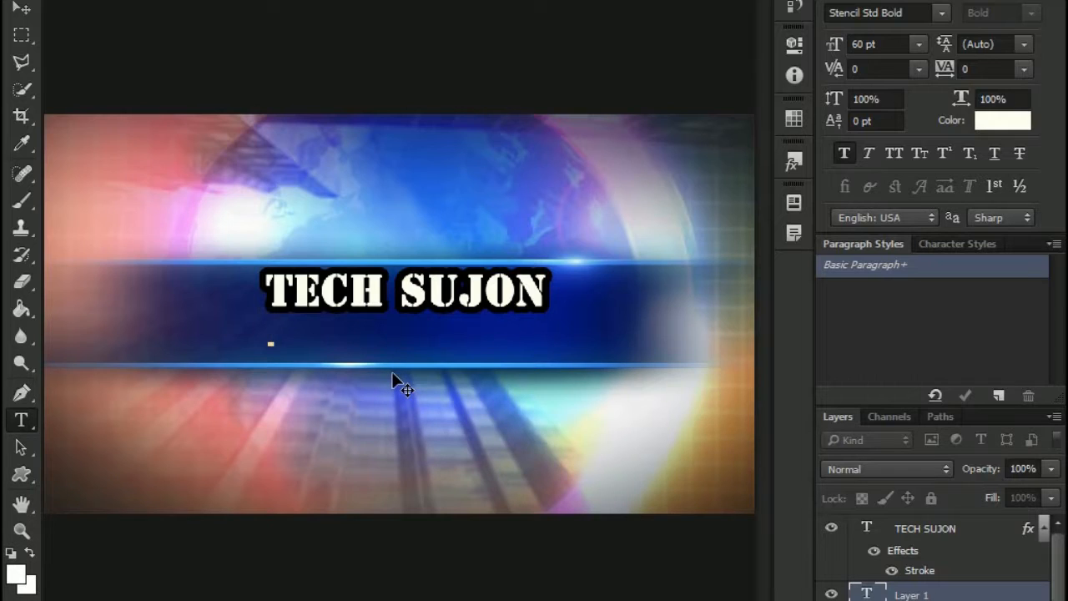
text(MY TECN)
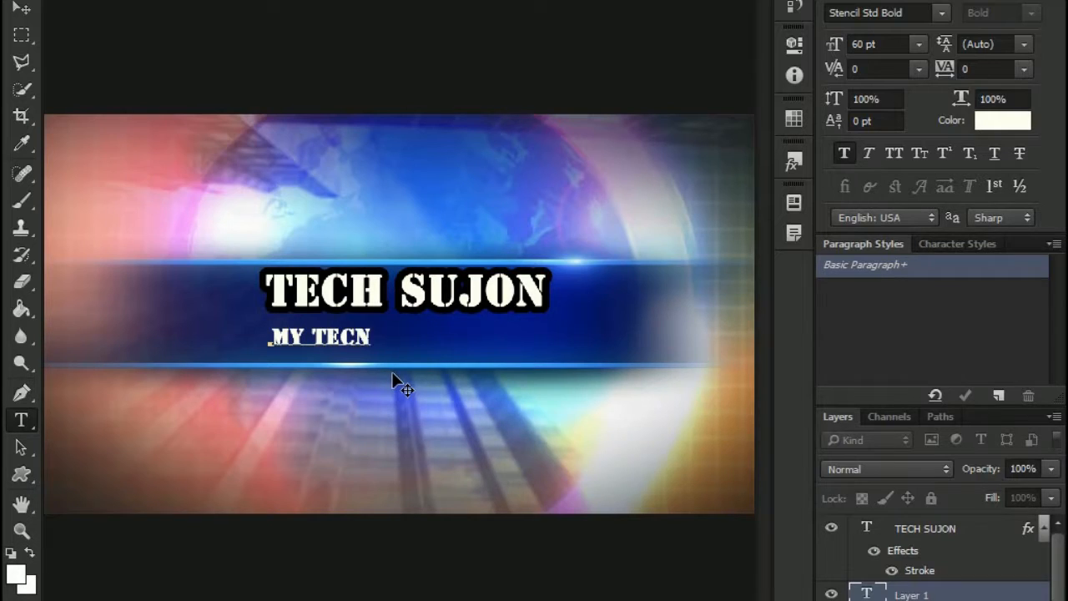
text(ONO)
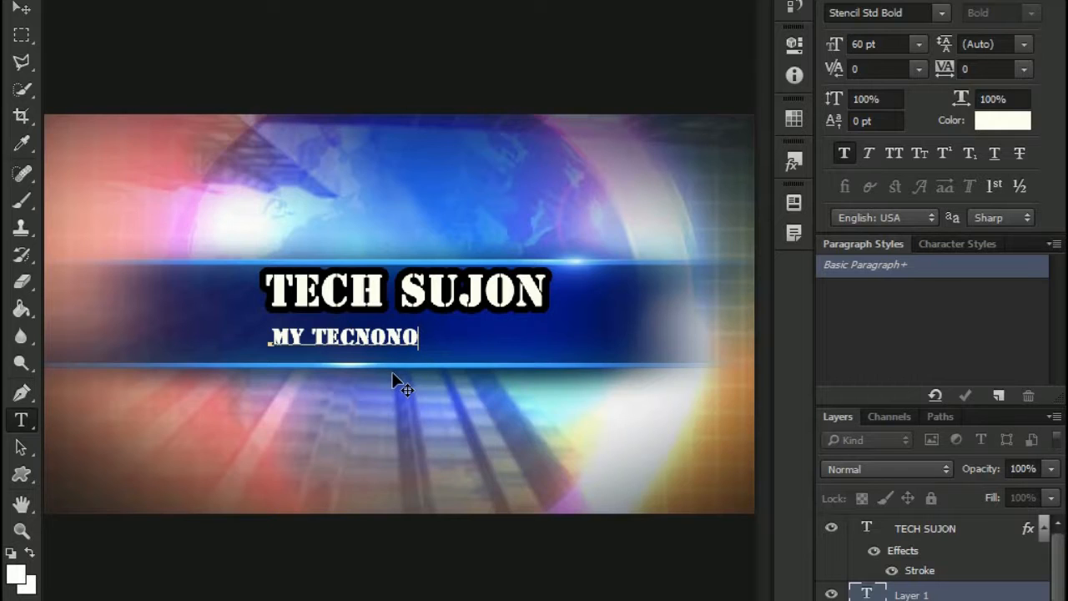
text(GY)
key(ctrl+Return)
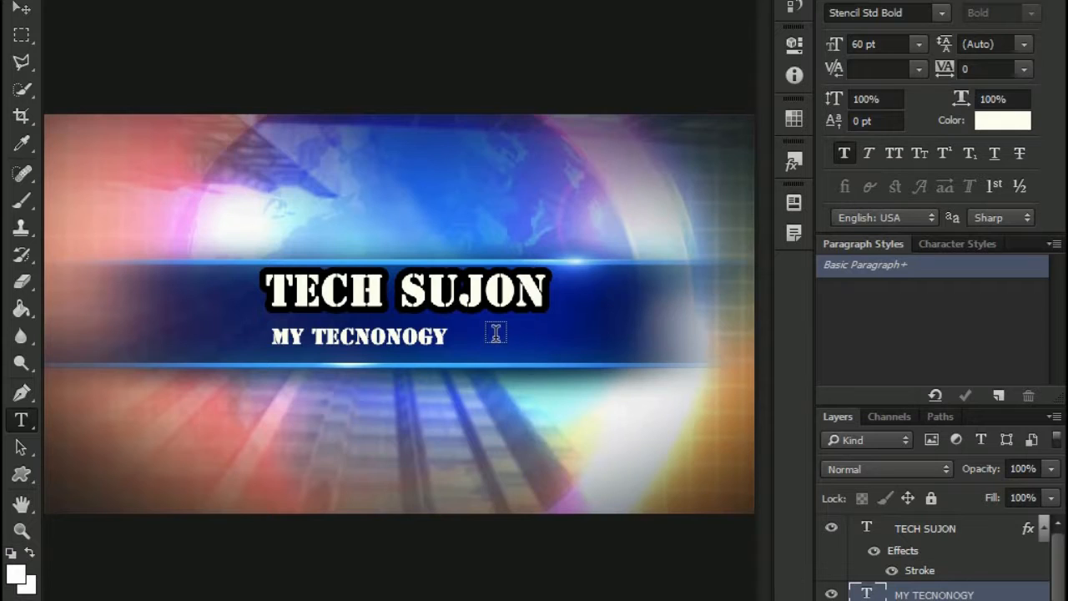
Set the font of the whole MY TECNONOGY tagline to Segoe UI Semibold
drag(444, 338, 255, 334)
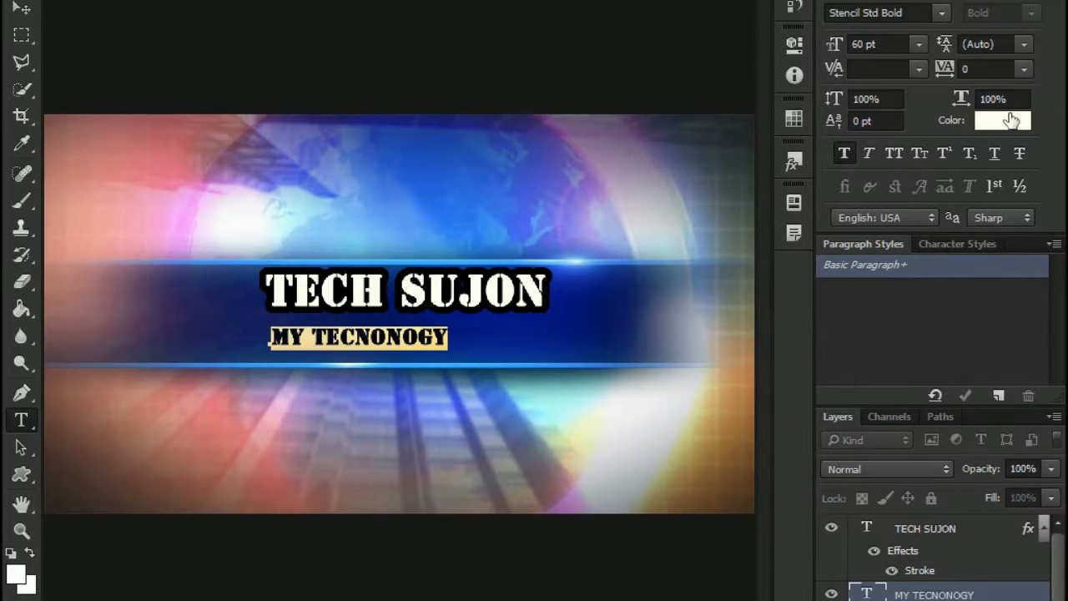
click(936, 12)
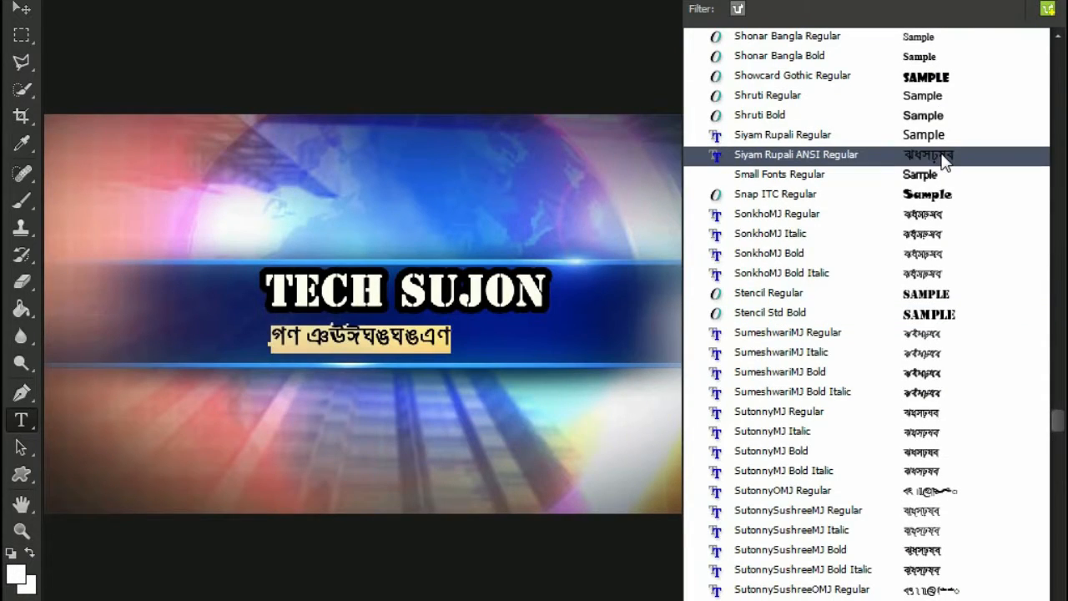
scroll(942, 160, down, 1)
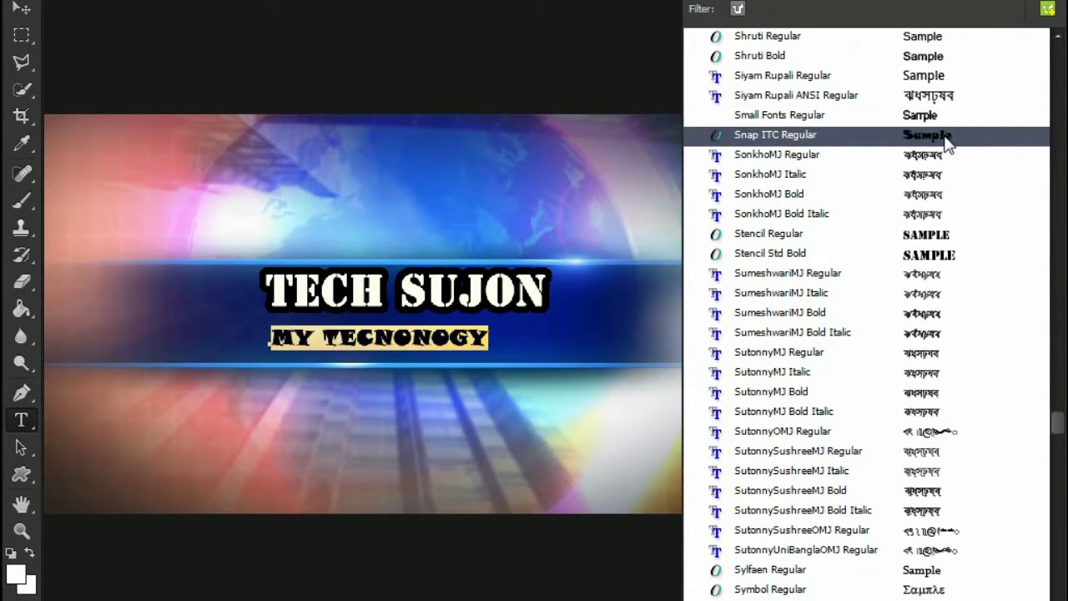
scroll(946, 143, down, 2)
scroll(948, 111, up, 1)
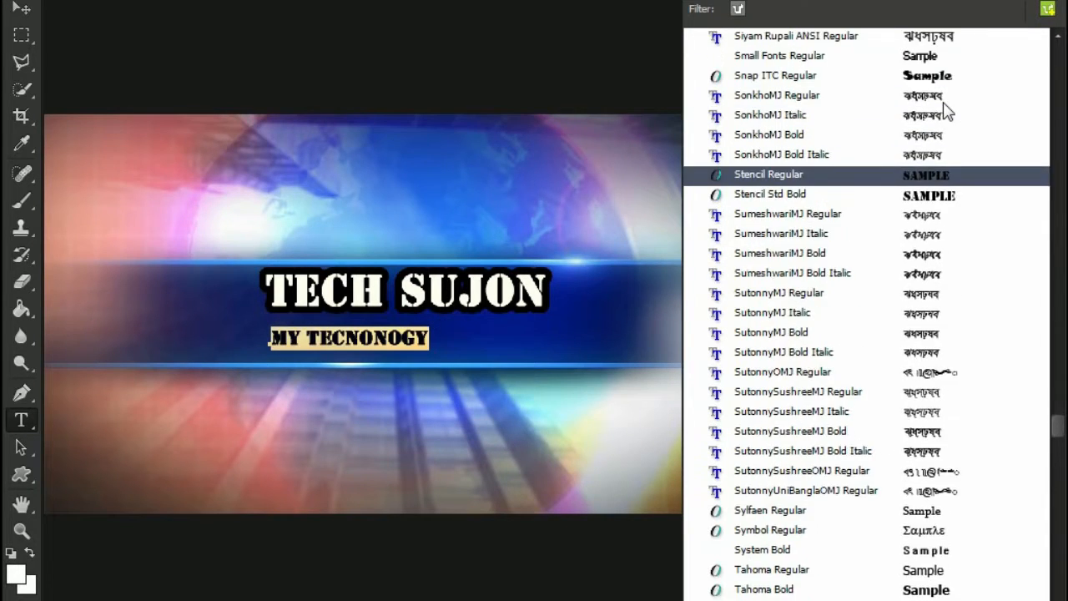
scroll(946, 111, up, 4)
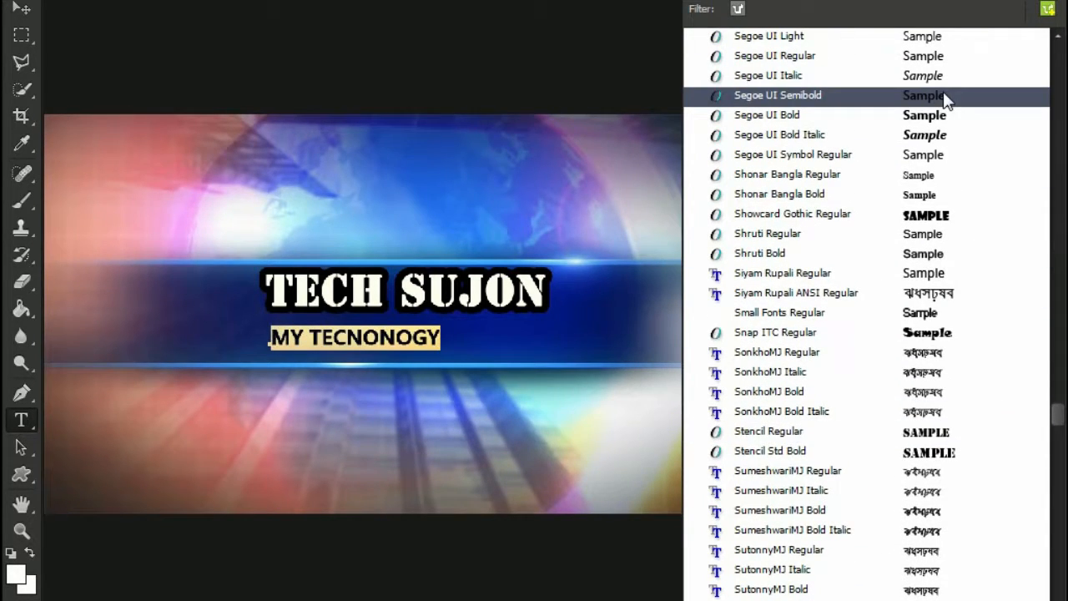
click(945, 98)
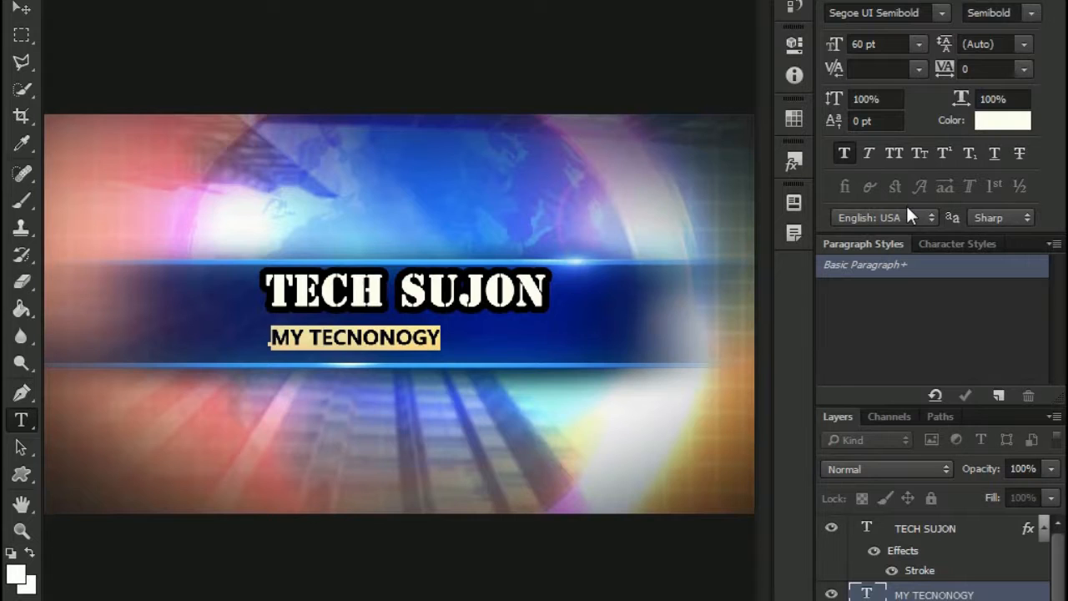
key(ctrl+Return)
Move the MY TECNONOGY tagline sideways until it sits roughly centred under the TECH SUJON title
key(v)
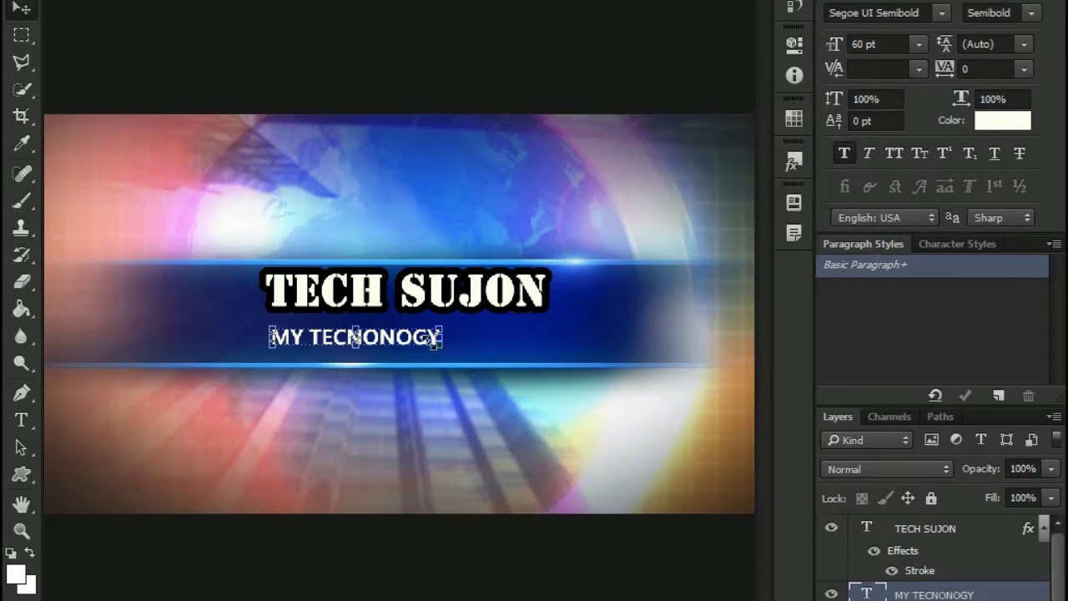
mouse_move(431, 337)
mouse_down()
mouse_move(515, 334)
mouse_move(450, 367)
mouse_move(445, 338)
mouse_up()
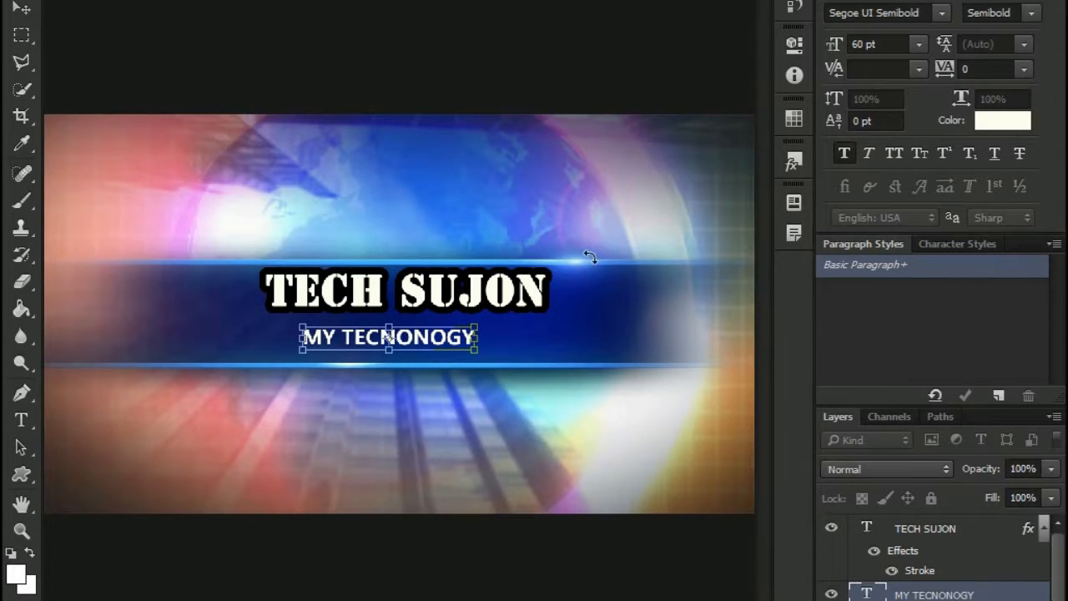
key(Return)
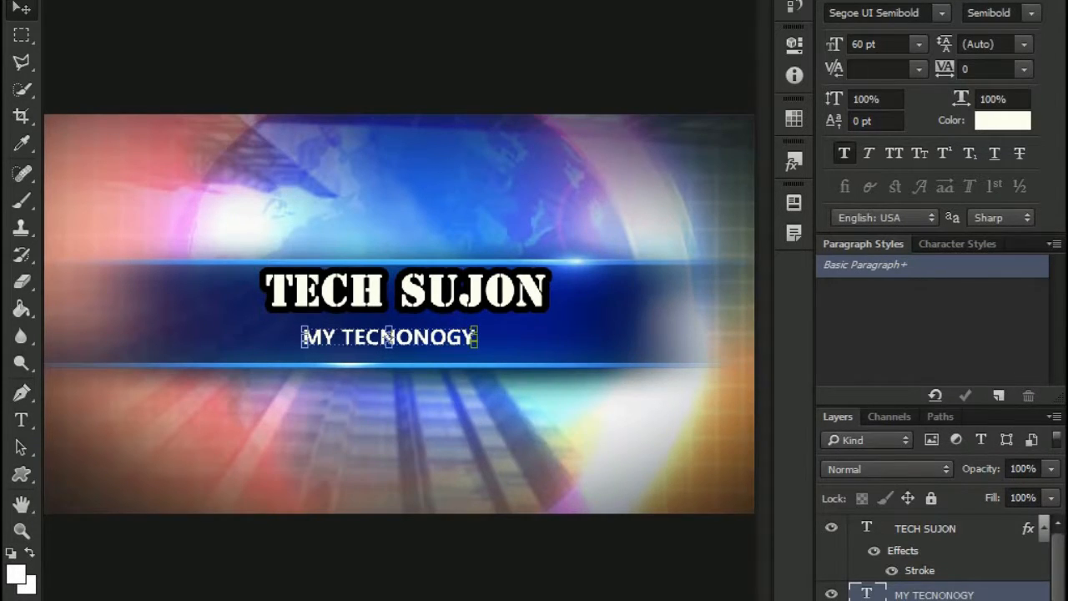
Add a 10 px outside stroke to the MY TECNONOGY tagline
double_click(1021, 594)
drag(429, 11, 792, 223)
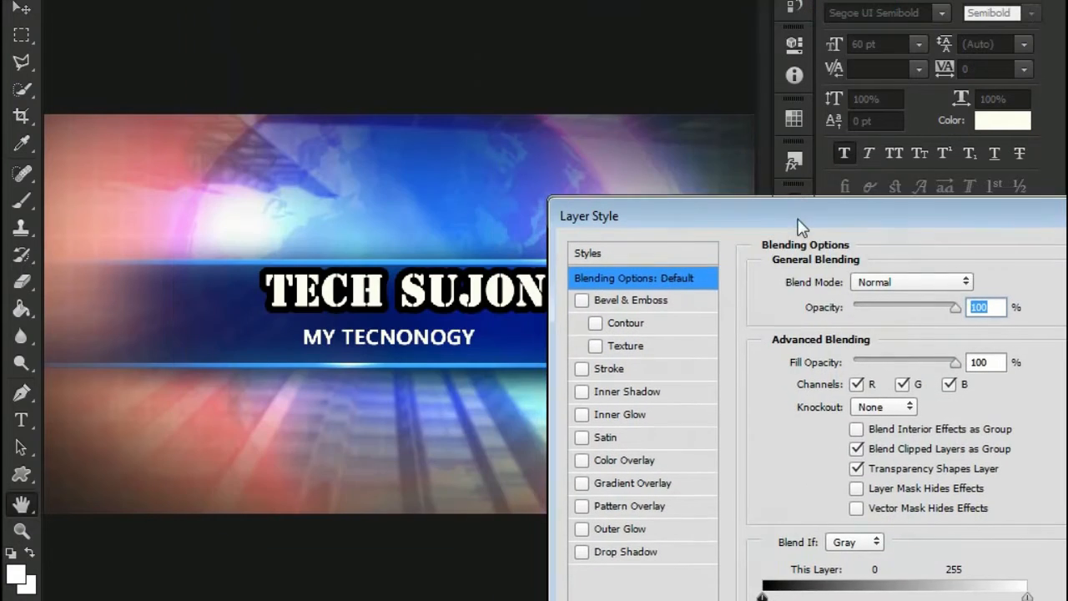
click(665, 372)
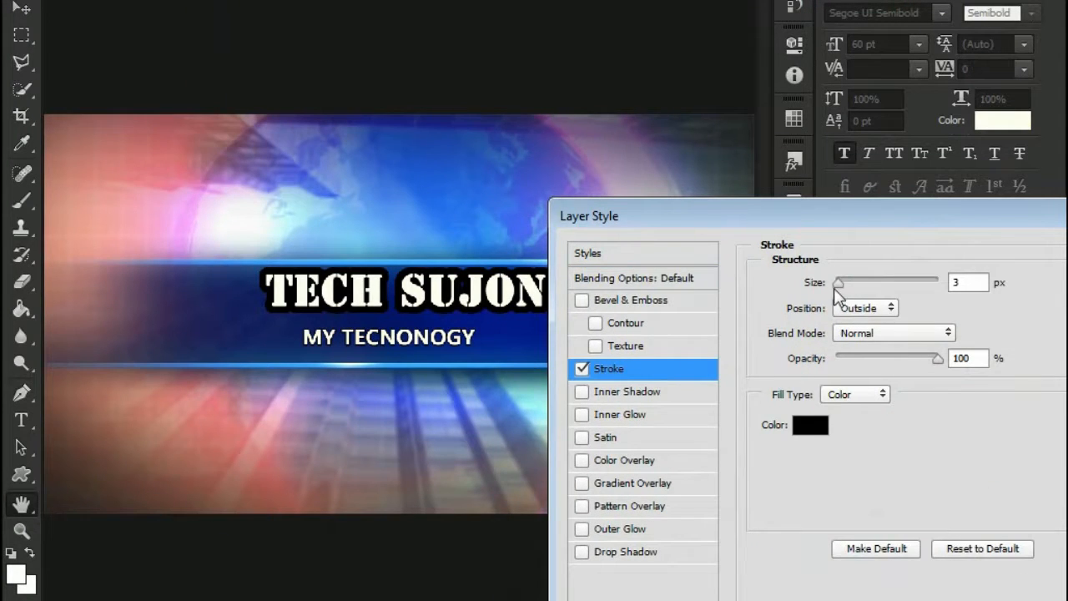
click(844, 284)
drag(845, 286, 846, 286)
Try a red stroke colour on the tagline, settle on black and apply the layer style
click(810, 426)
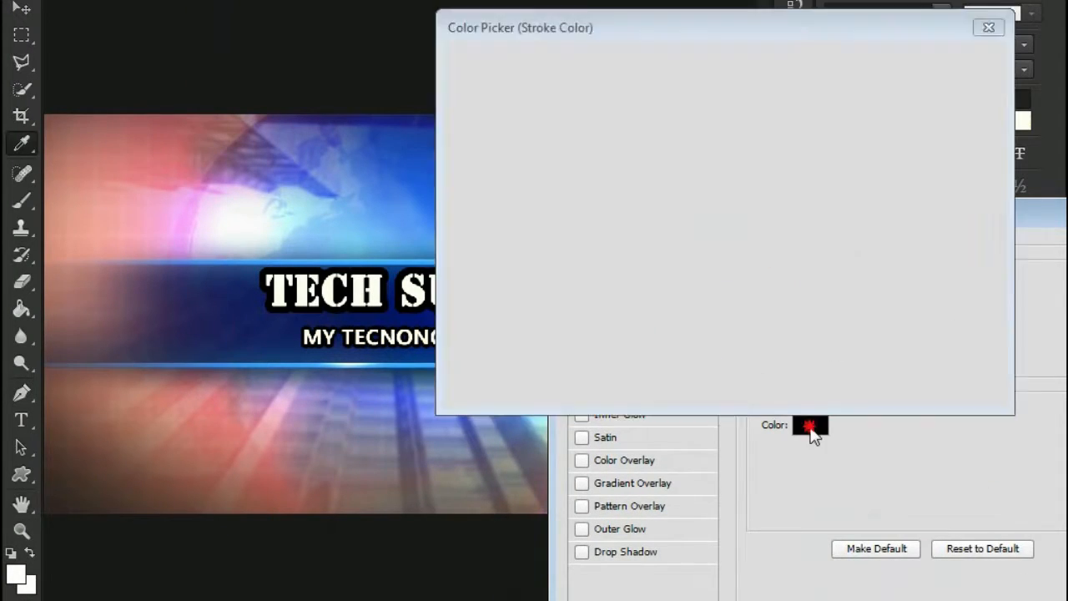
click(719, 84)
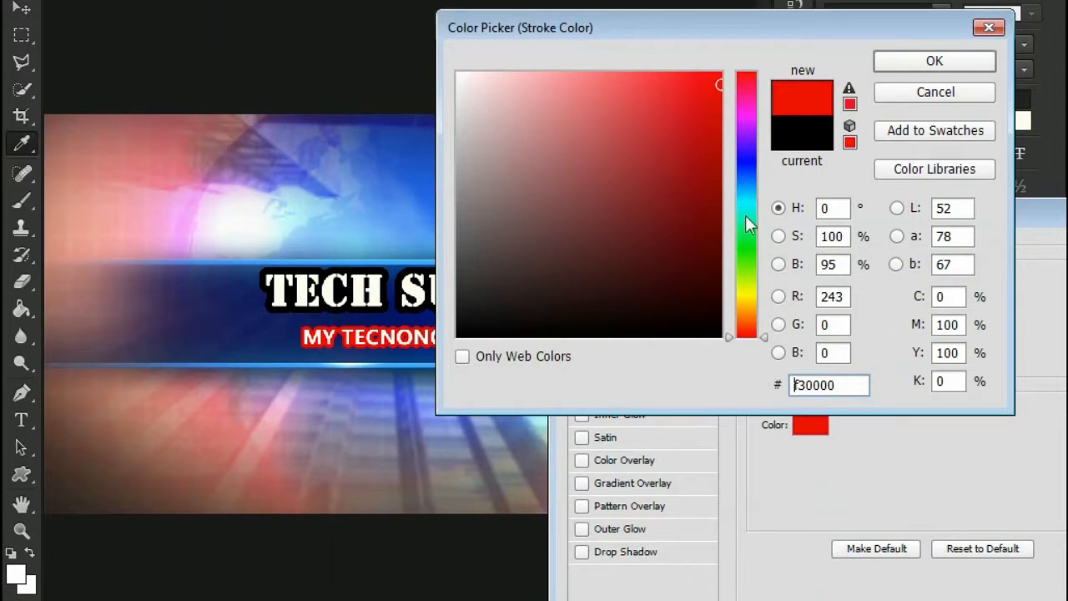
mouse_move(744, 215)
mouse_down()
mouse_move(741, 301)
mouse_move(753, 345)
mouse_up()
drag(696, 322, 727, 354)
click(931, 64)
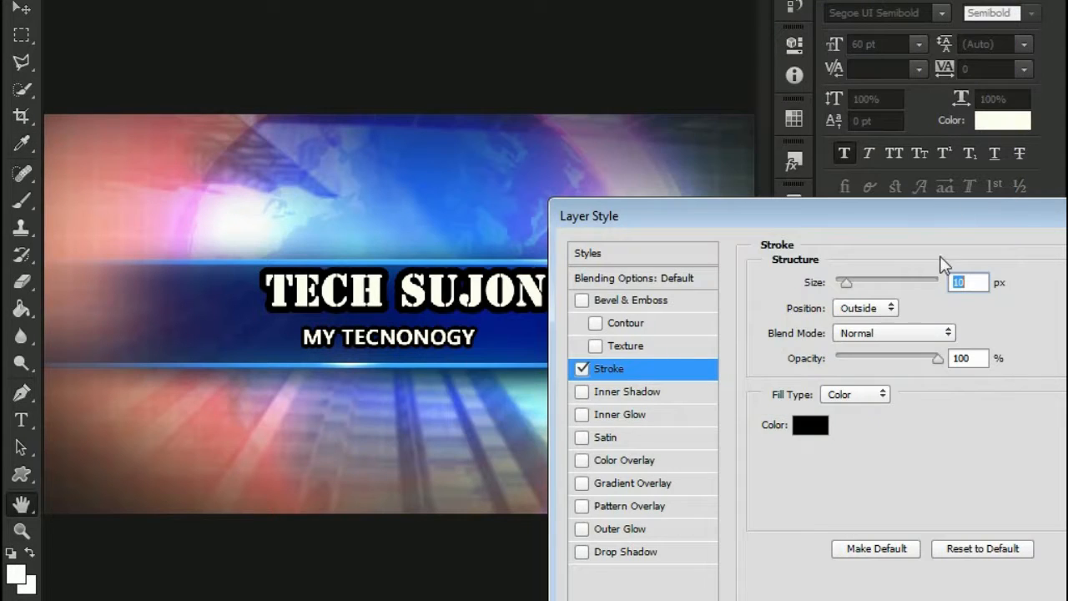
mouse_move(792, 219)
mouse_down()
mouse_move(698, 234)
mouse_move(503, 238)
mouse_up()
click(866, 279)
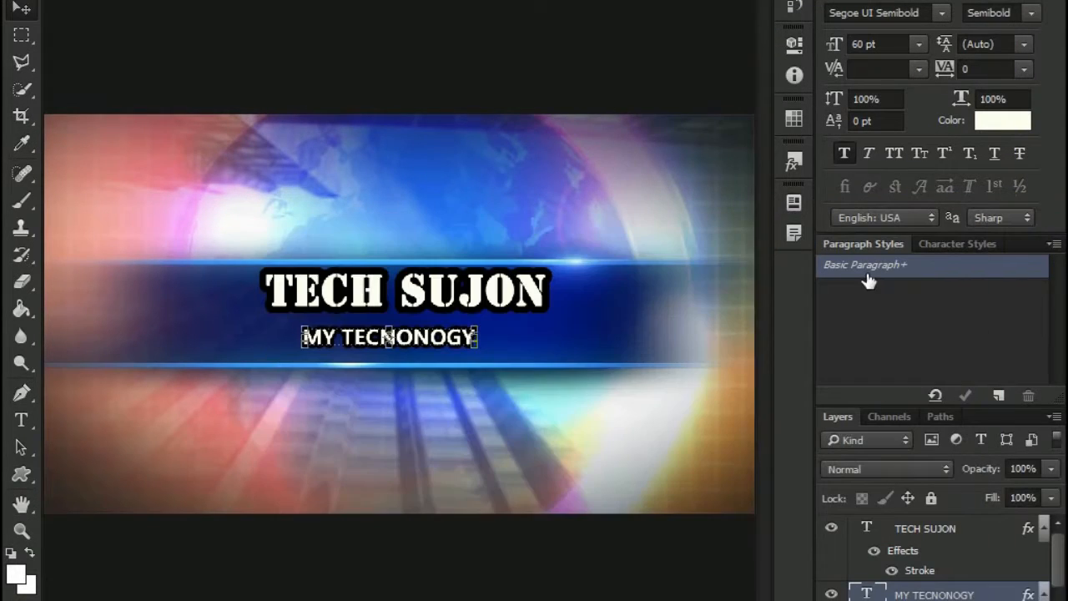
click(527, 307)
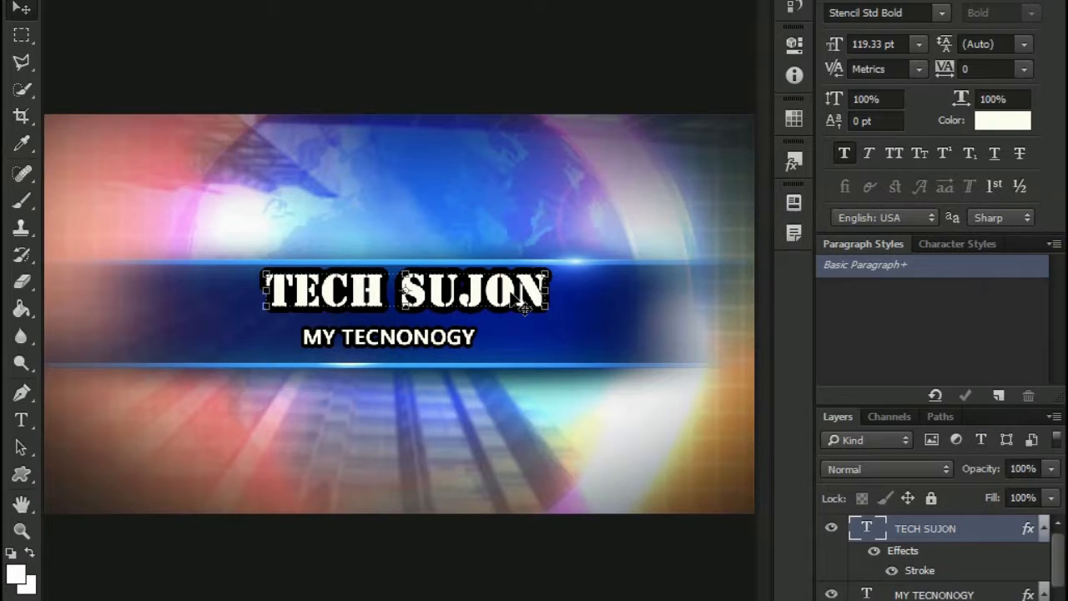
click(471, 355)
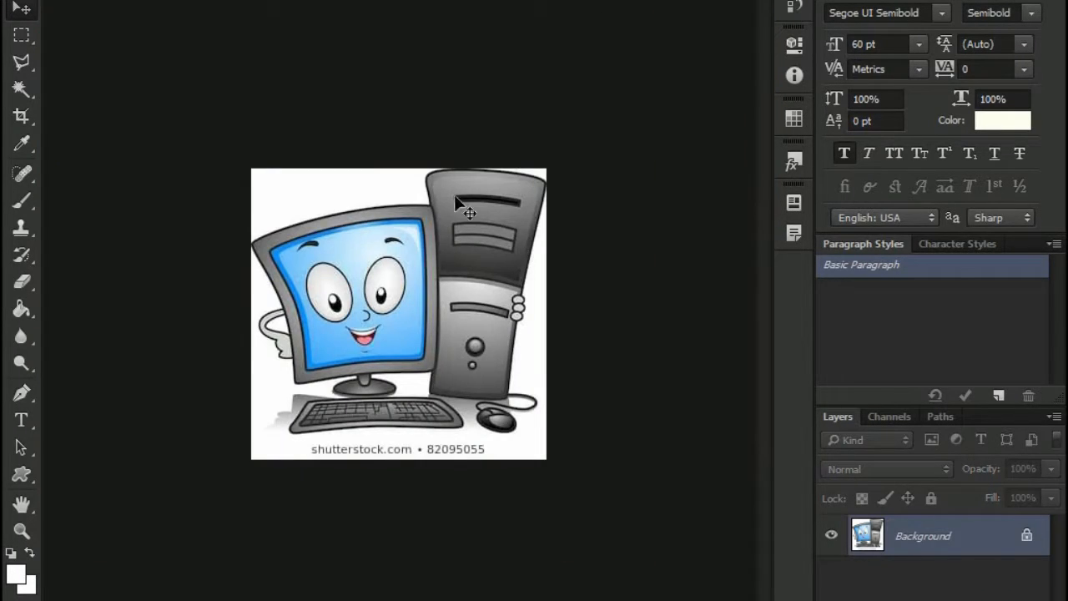
drag(25, 87, 52, 98)
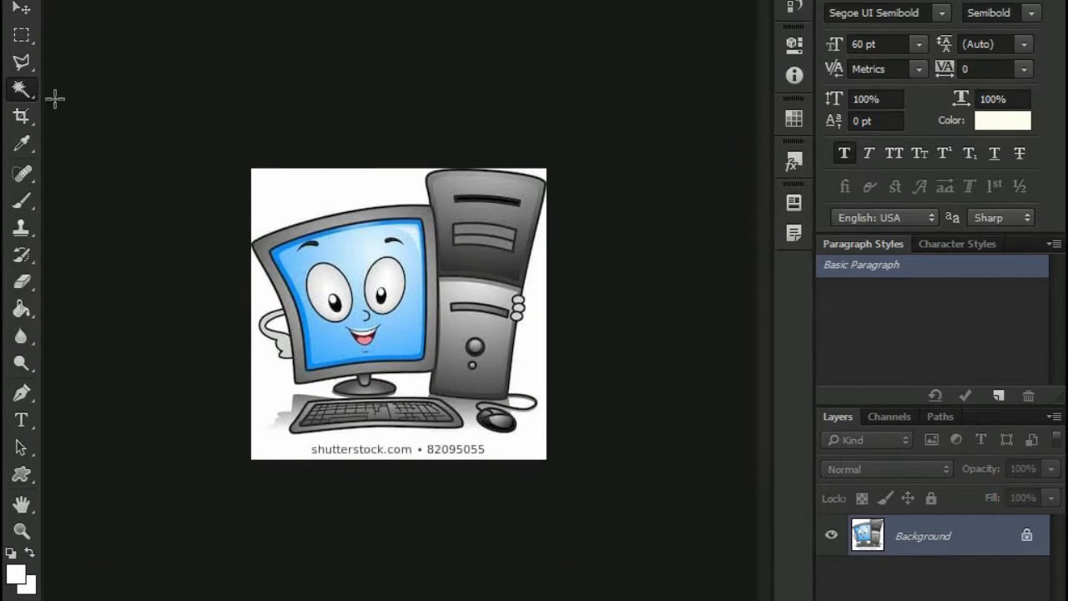
click(282, 199)
key(ctrl+d)
click(1026, 534)
right_click(1004, 536)
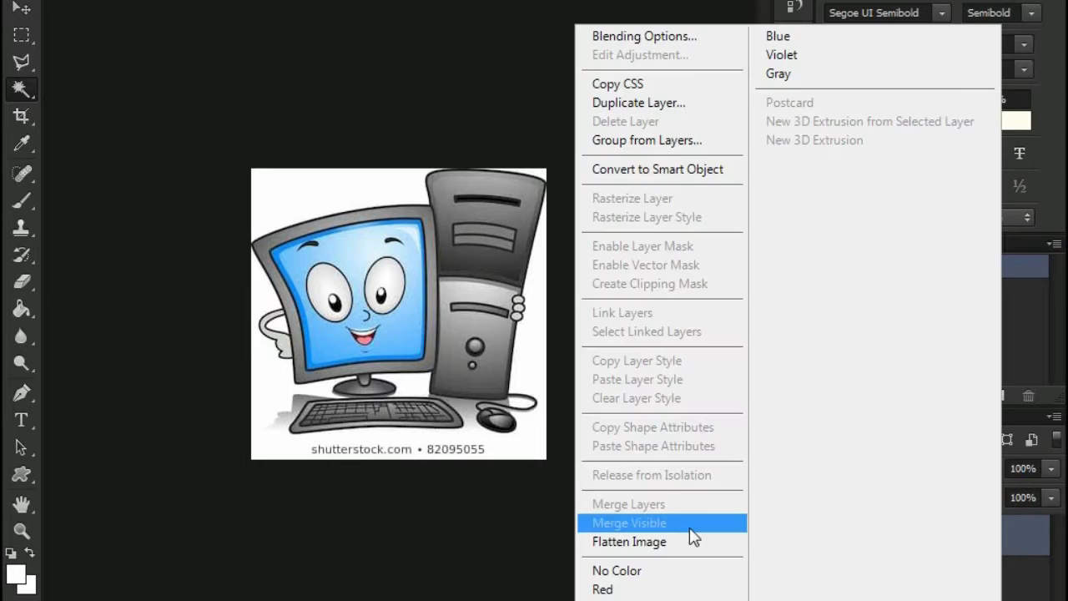
click(684, 541)
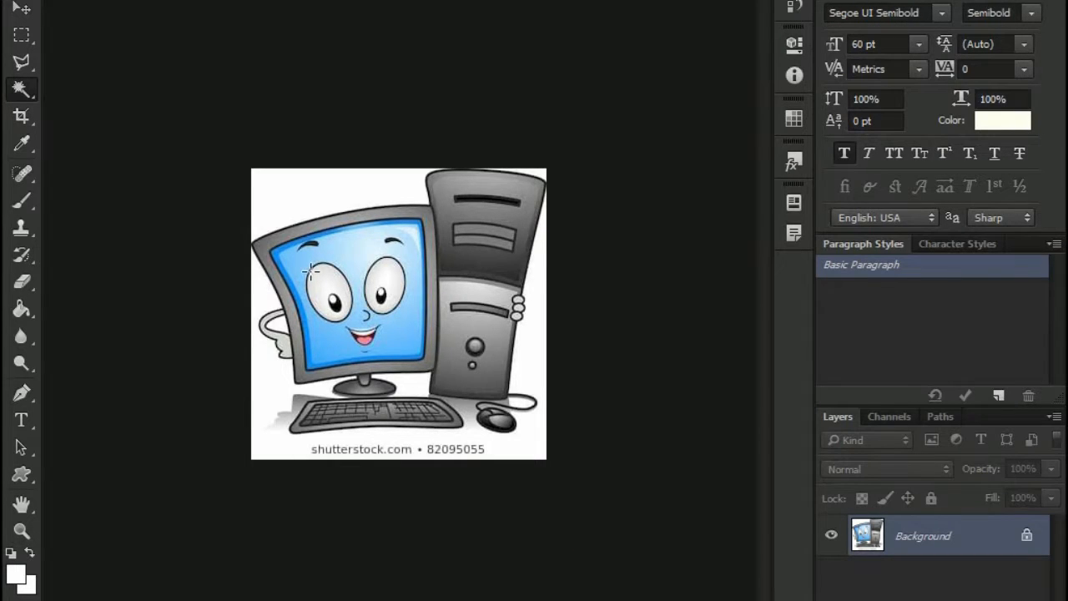
Roughly select the cartoon computer with the Quick Selection tool, covering the tower and the monitor with its frame
right_click(23, 88)
click(69, 106)
right_click(31, 88)
click(70, 84)
mouse_move(338, 276)
mouse_down()
mouse_move(457, 319)
mouse_move(463, 337)
mouse_move(373, 404)
mouse_move(332, 408)
mouse_move(416, 417)
mouse_move(484, 402)
mouse_move(459, 239)
mouse_up()
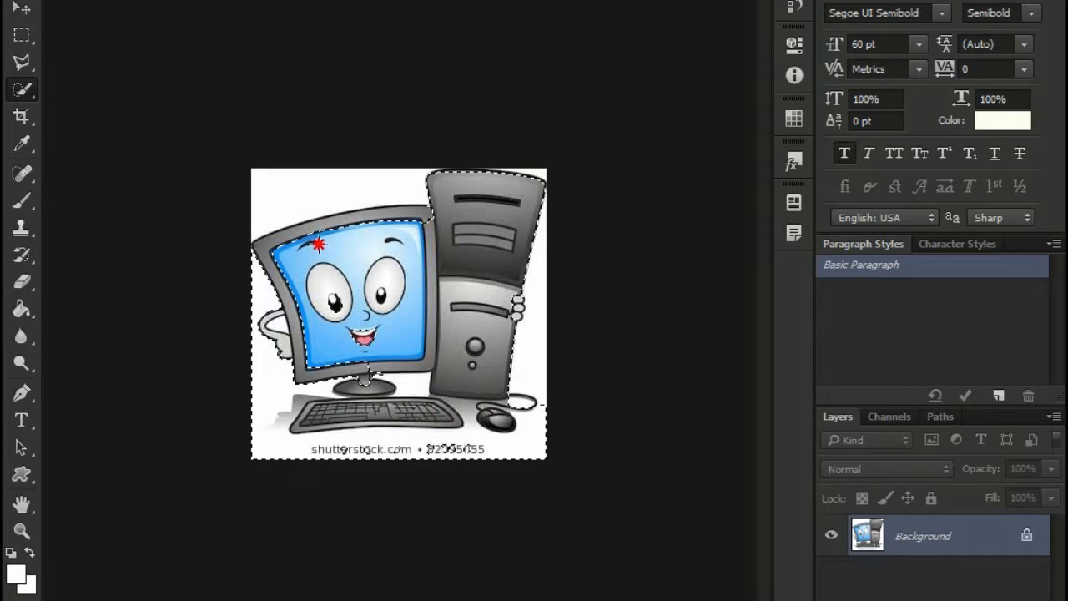
drag(327, 244, 329, 232)
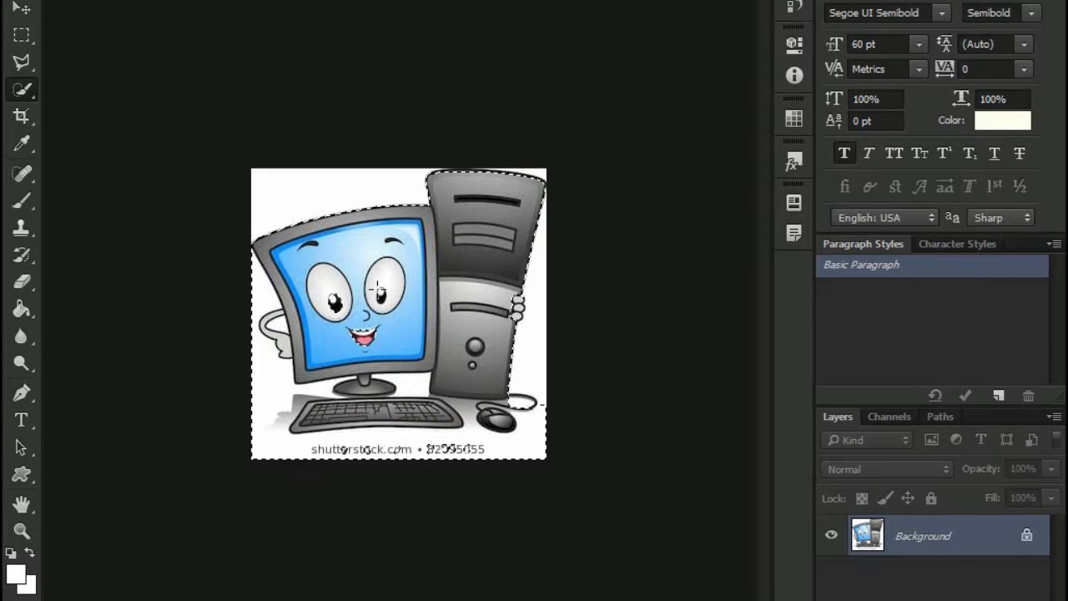
Invert the selection, extend it over the remaining white background and watermark, and invert it back to the cartoon computer
right_click(379, 301)
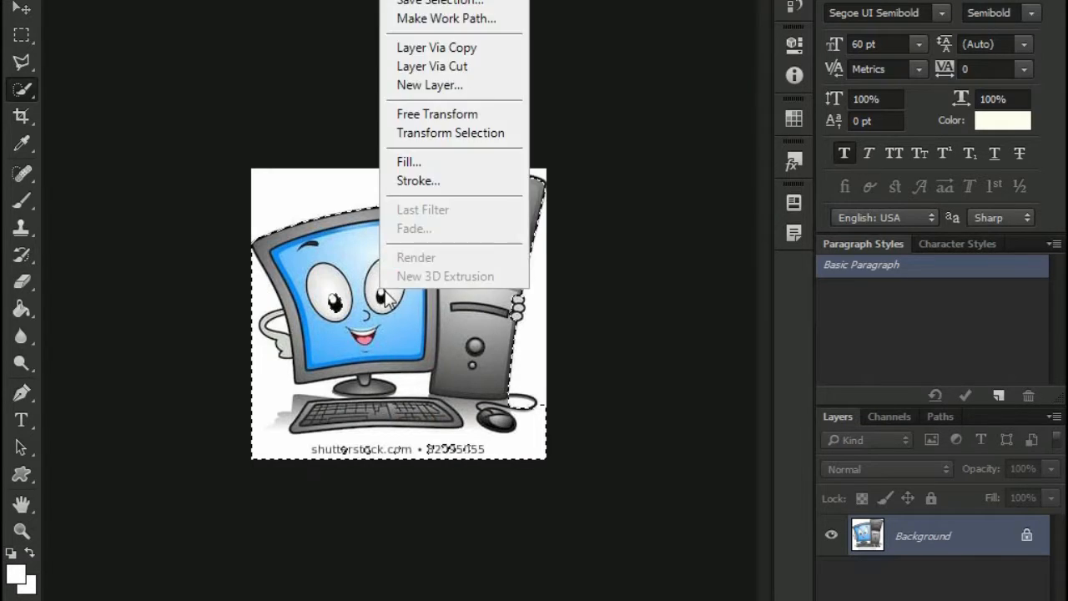
key(Escape)
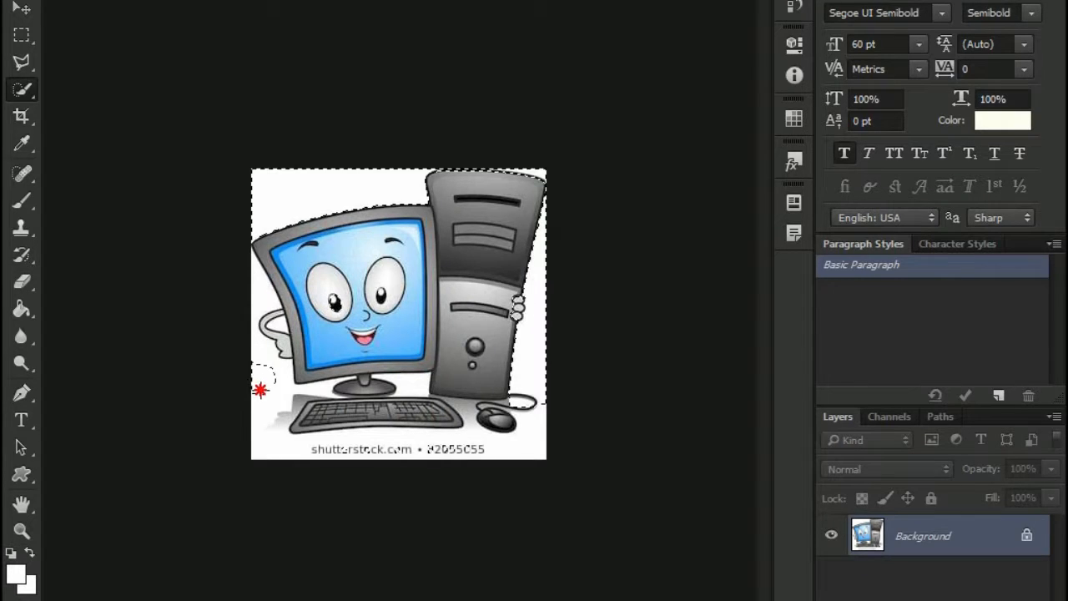
mouse_move(262, 448)
mouse_down()
mouse_move(277, 459)
mouse_move(482, 461)
mouse_up()
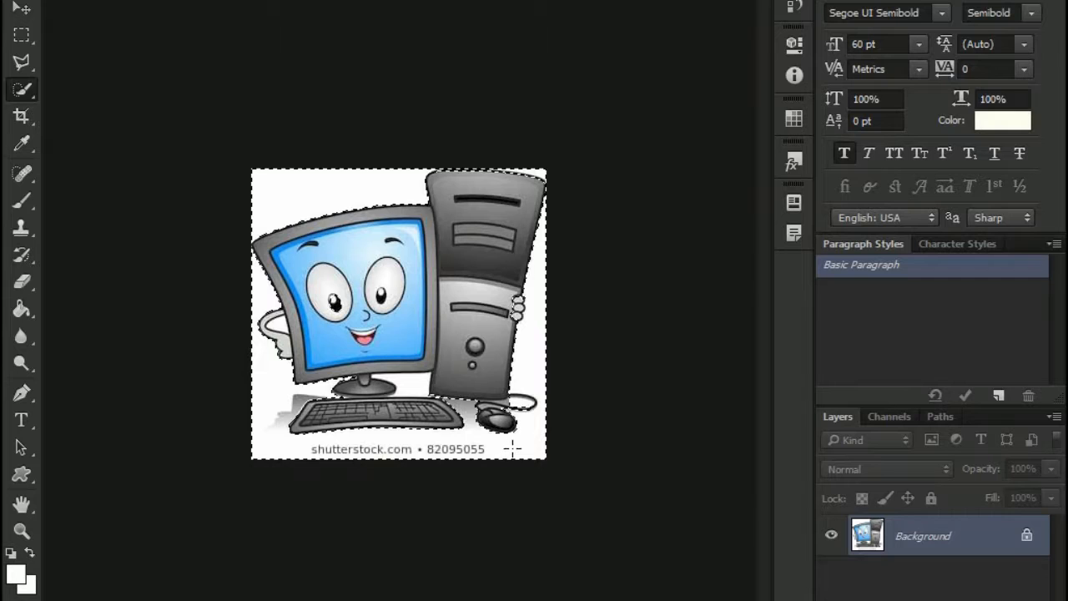
right_click(383, 263)
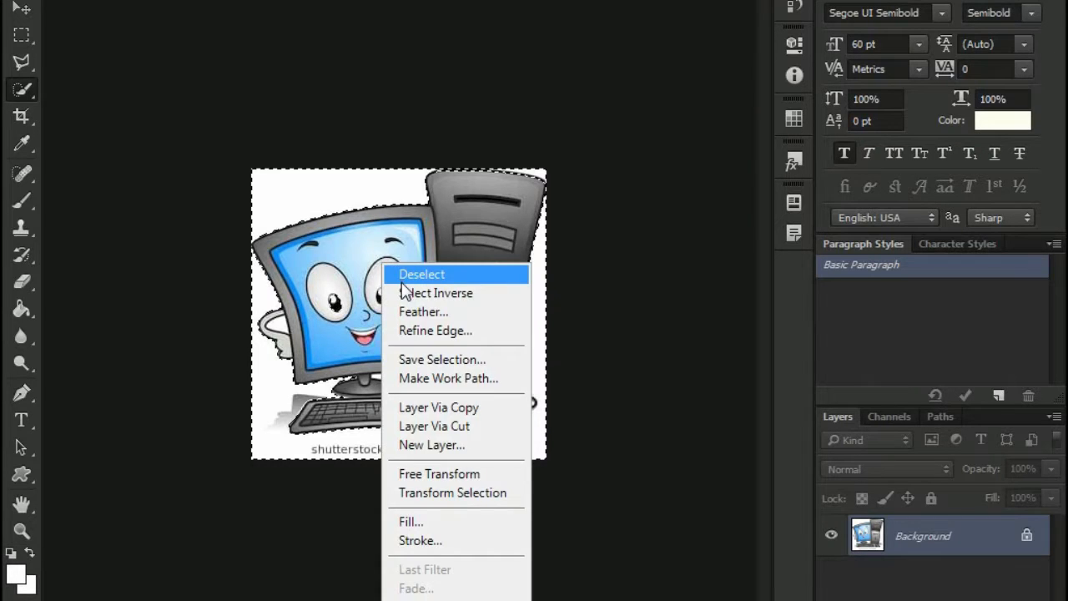
click(400, 293)
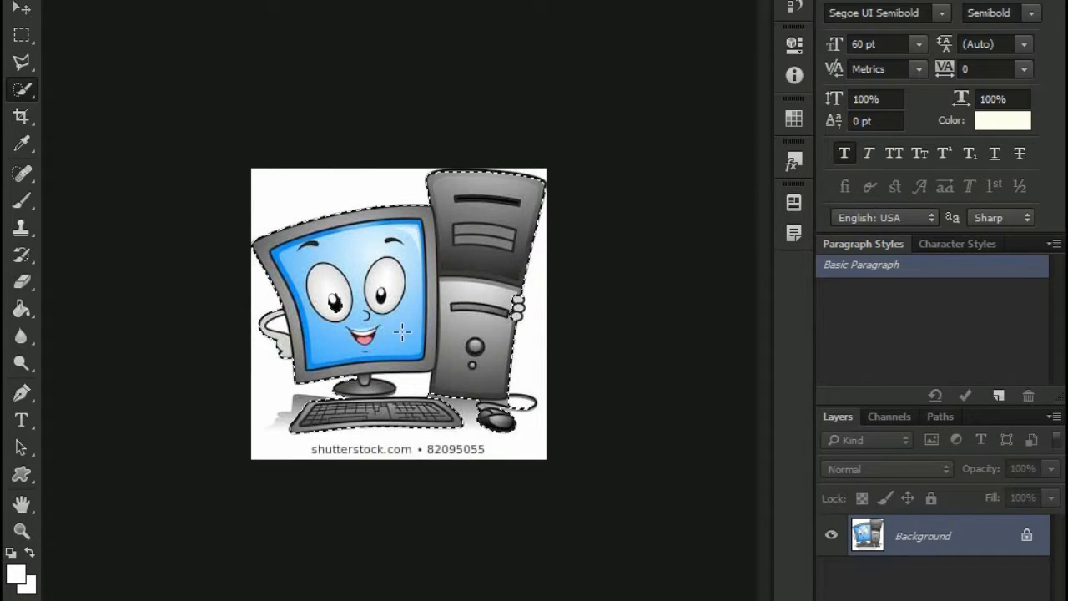
Move the selected cartoon computer into the banner and scale it to fit the right end of the dark blue band
key(v)
drag(402, 332, 491, 285)
drag(551, 251, 549, 286)
drag(582, 203, 608, 185)
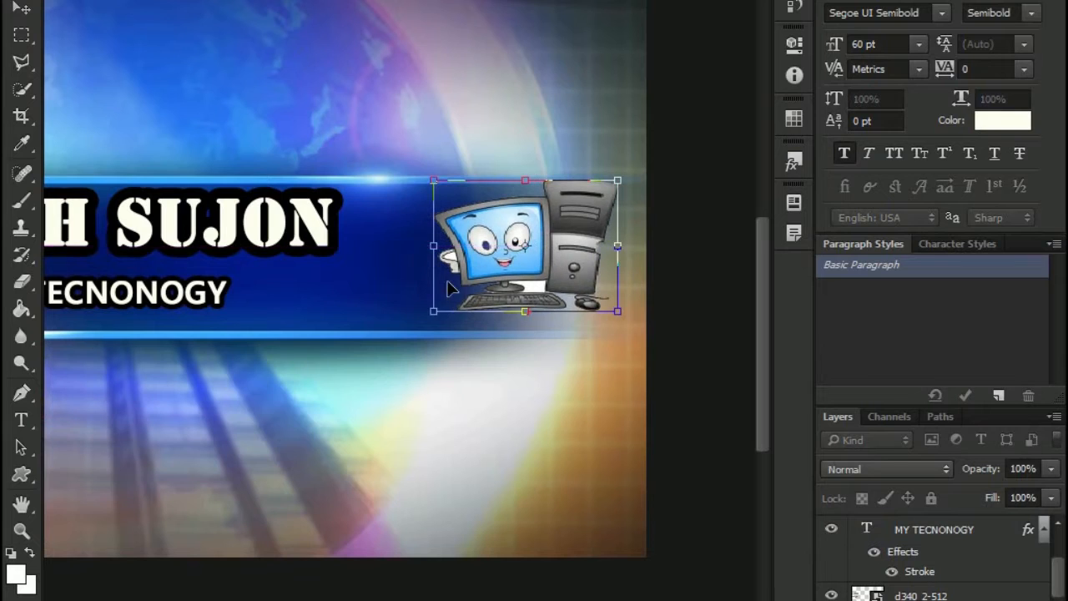
Enlarge the cartoon computer until it spans the dark blue band's height and reaches the banner's right edge
drag(434, 310, 427, 332)
drag(617, 258, 647, 258)
drag(426, 180, 414, 174)
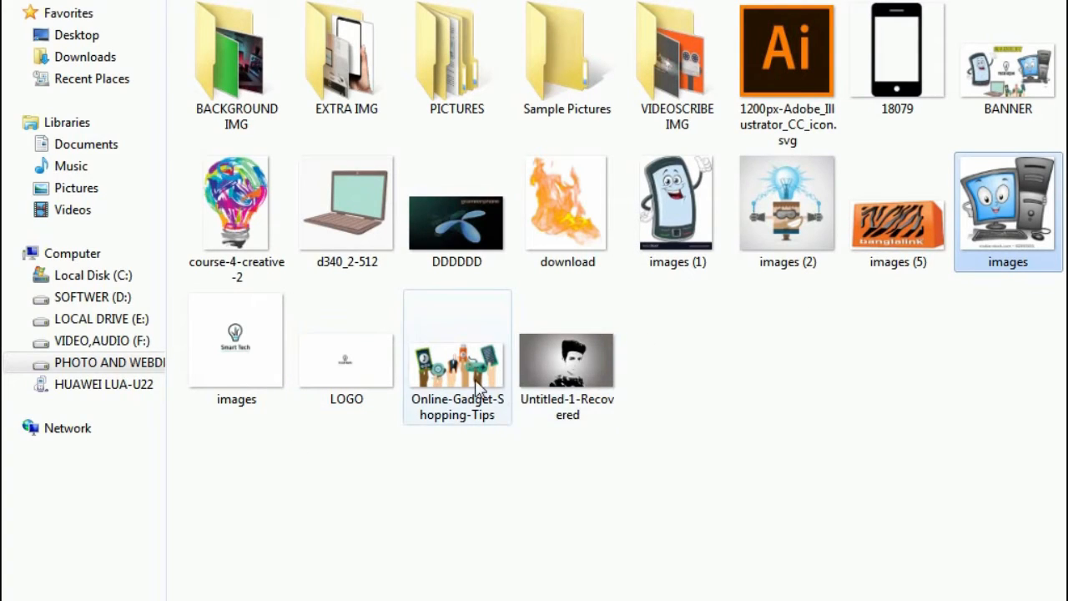
Select the Online-Gadget-Shopping-Tips picture in the image folder in Windows Explorer
click(476, 382)
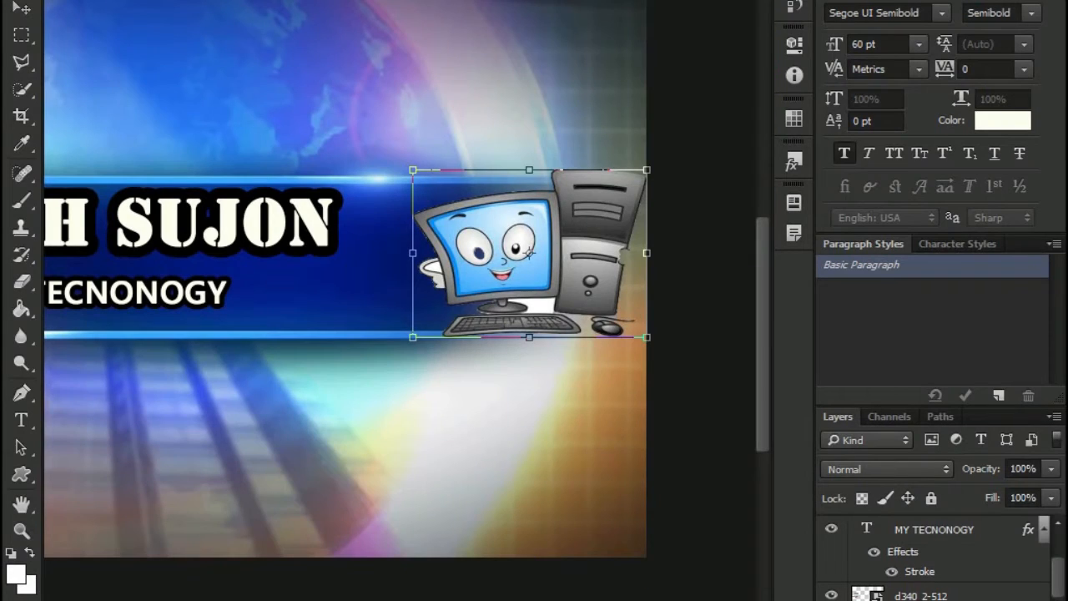